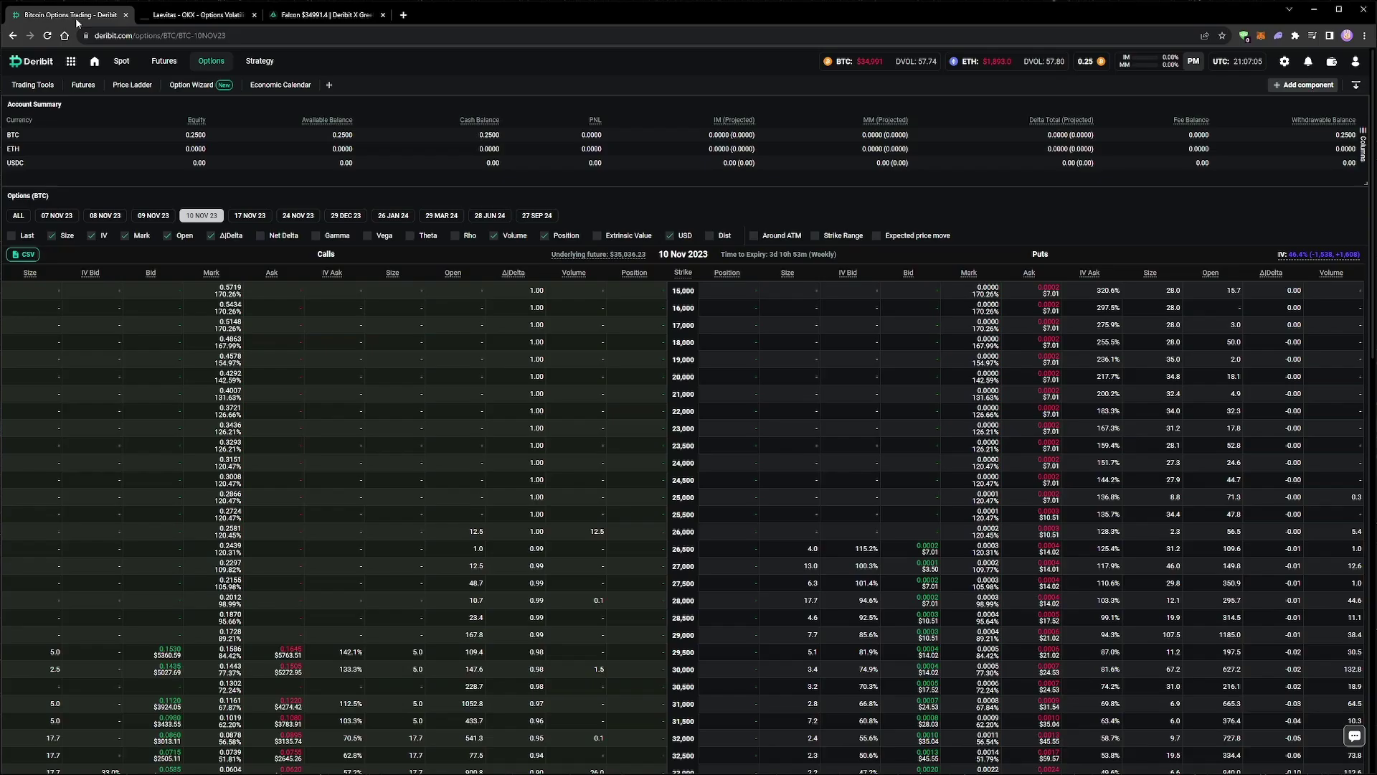
Step: Return to Deribit and show the 23,000–46,000 strikes of the 10 Nov 23 BTC chain
{"action": "left_click", "coordinate": [69, 14]}
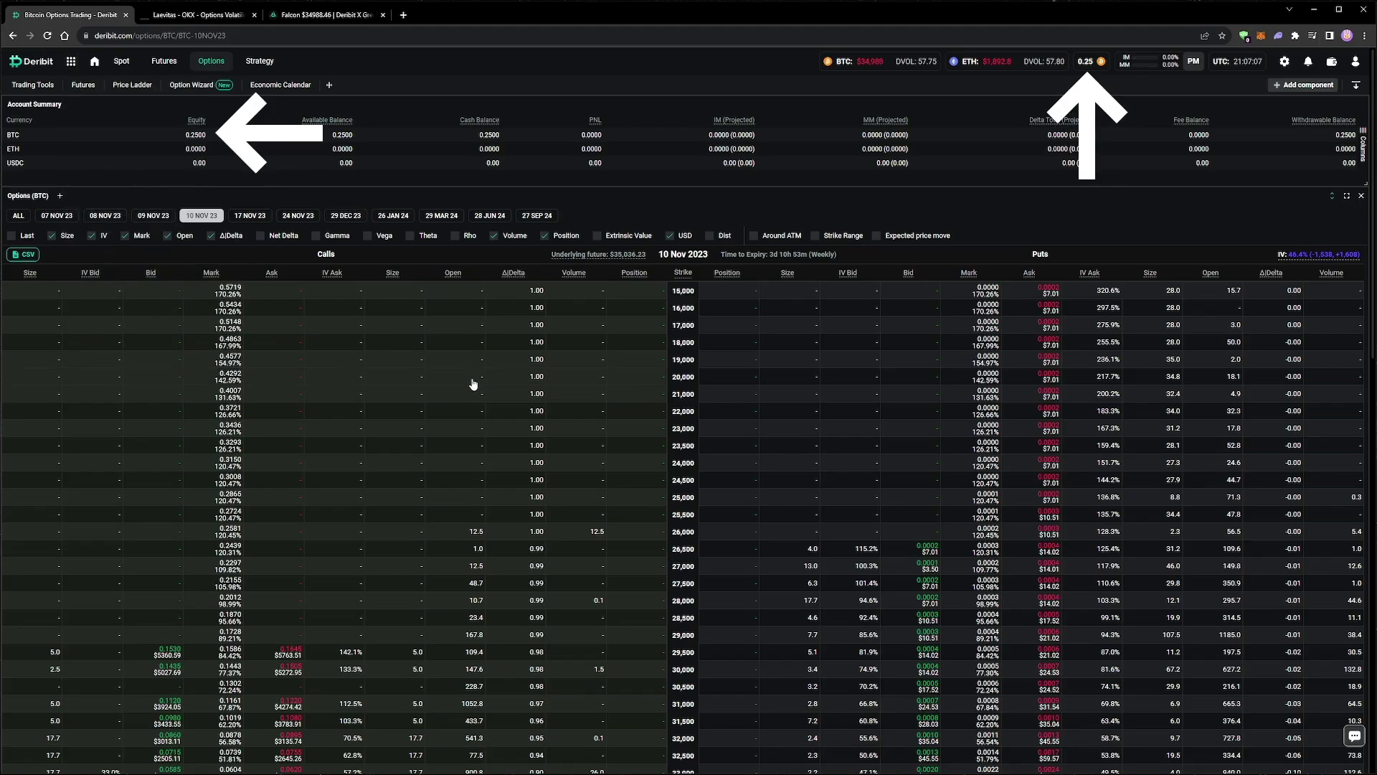
{"action": "scroll", "coordinate": [473, 384], "scroll_direction": "down", "scroll_amount": 5}
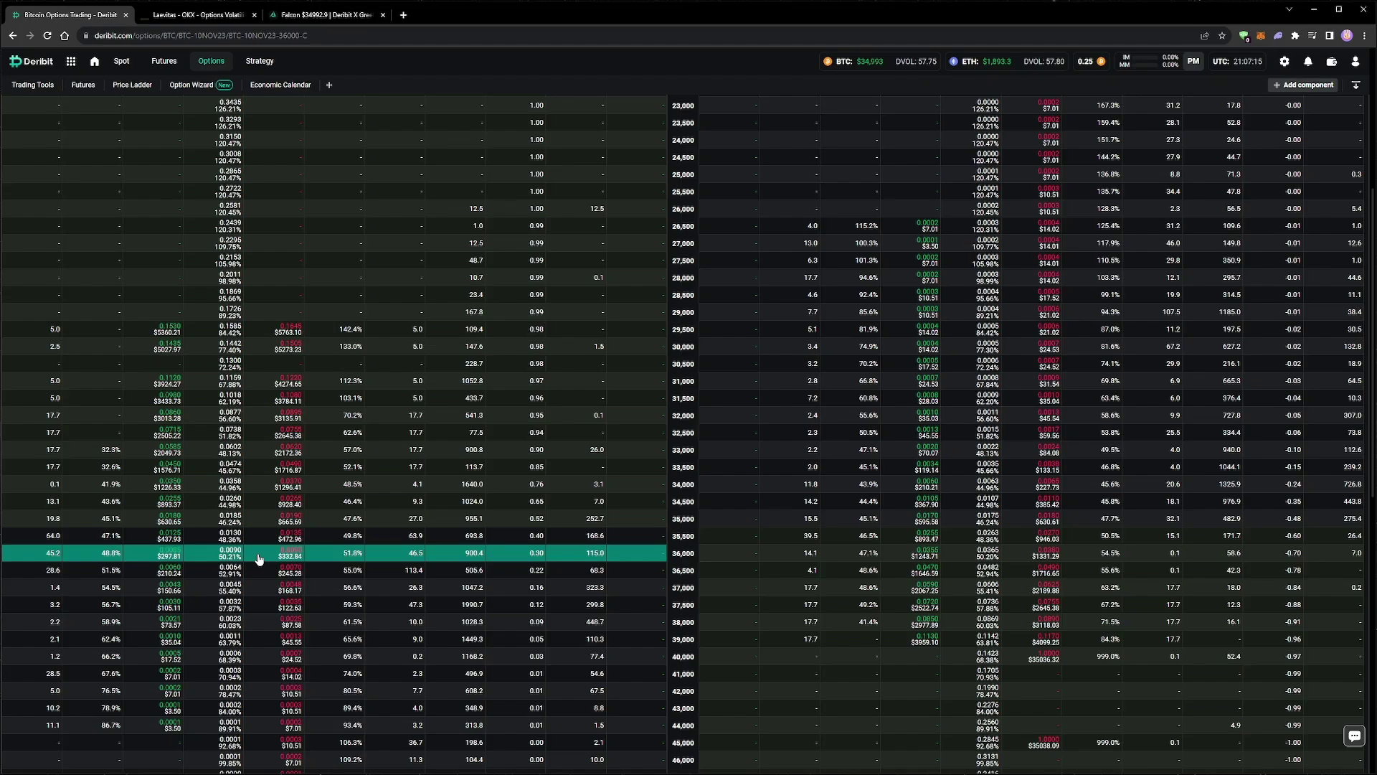
Step: Sell 0.1 BTC-10NOV23-36000-C call at a 0.009 limit price and confirm the order
{"action": "left_click", "coordinate": [259, 558]}
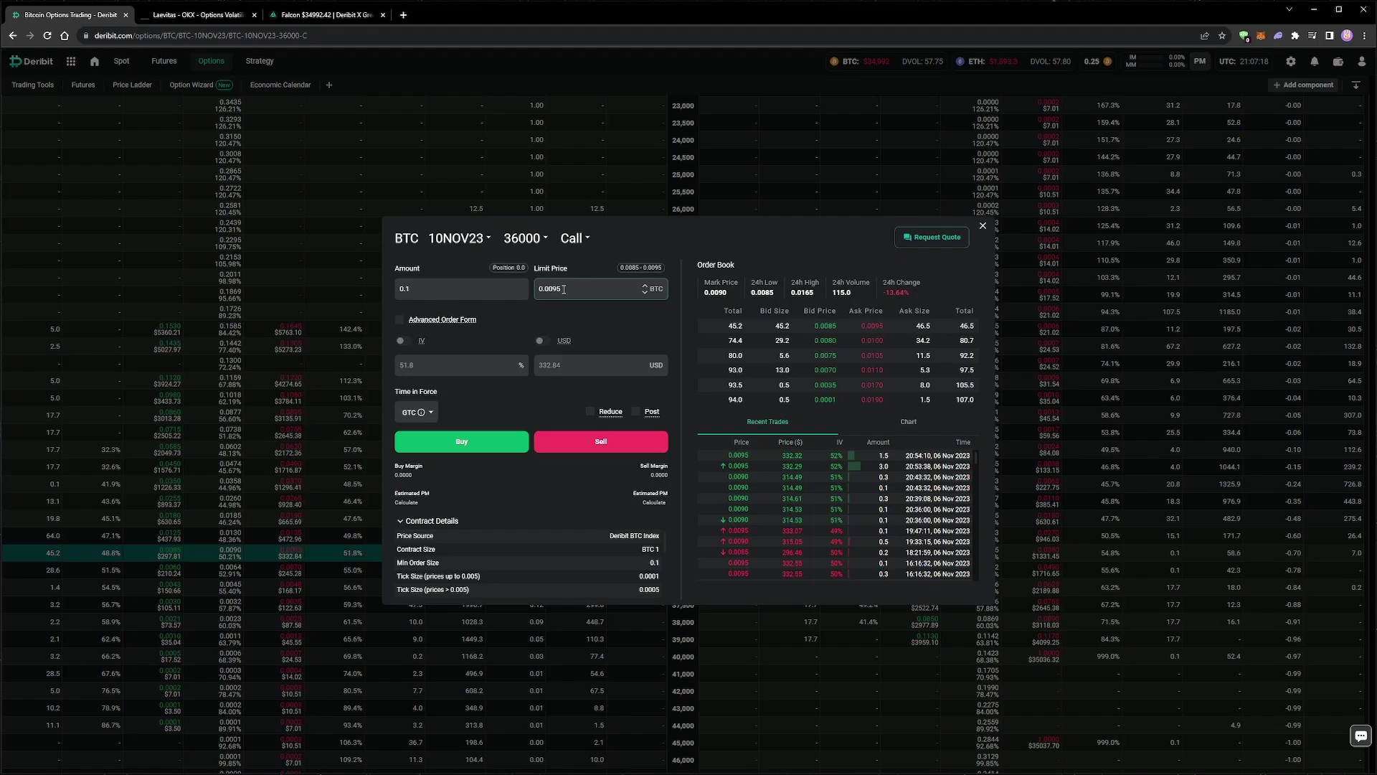
{"action": "key", "text": "BackSpace"}
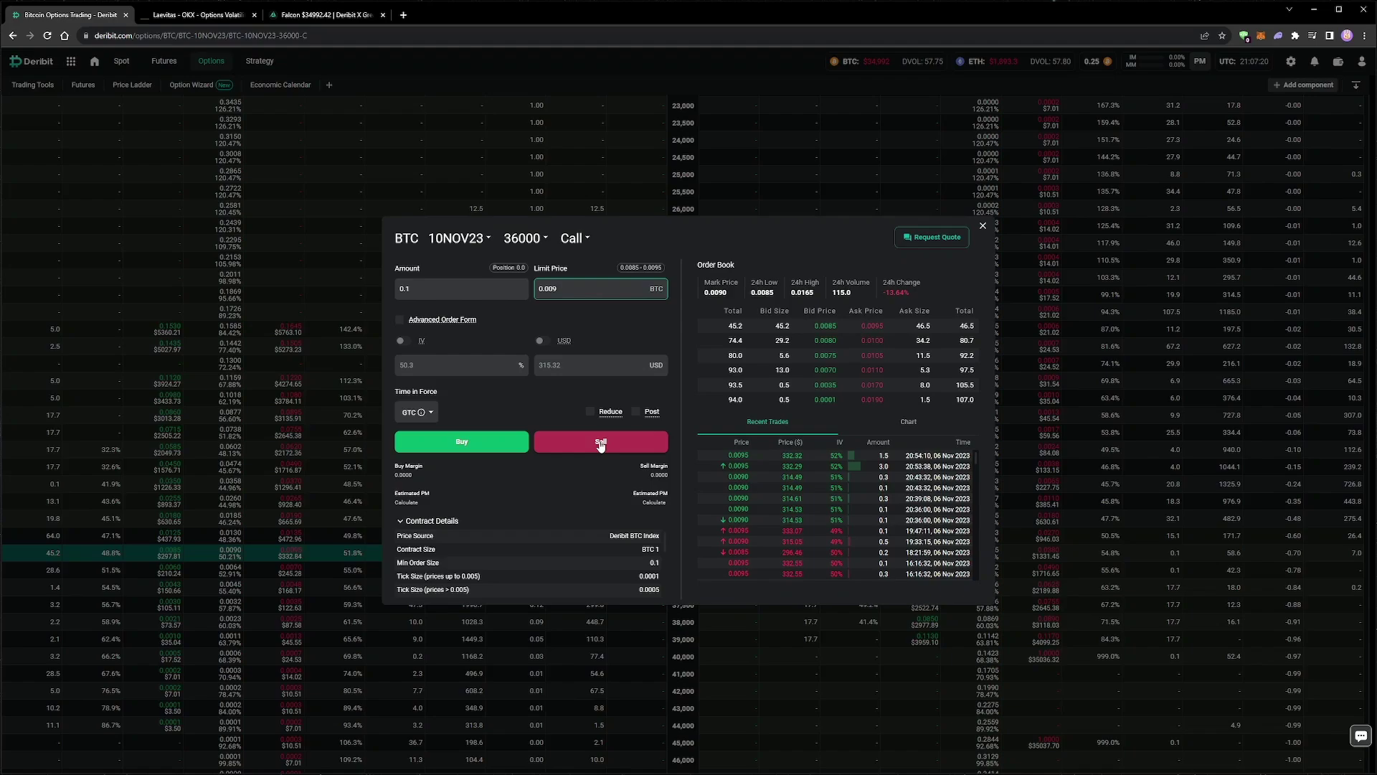
{"action": "left_click", "coordinate": [601, 443]}
{"action": "left_click", "coordinate": [772, 478]}
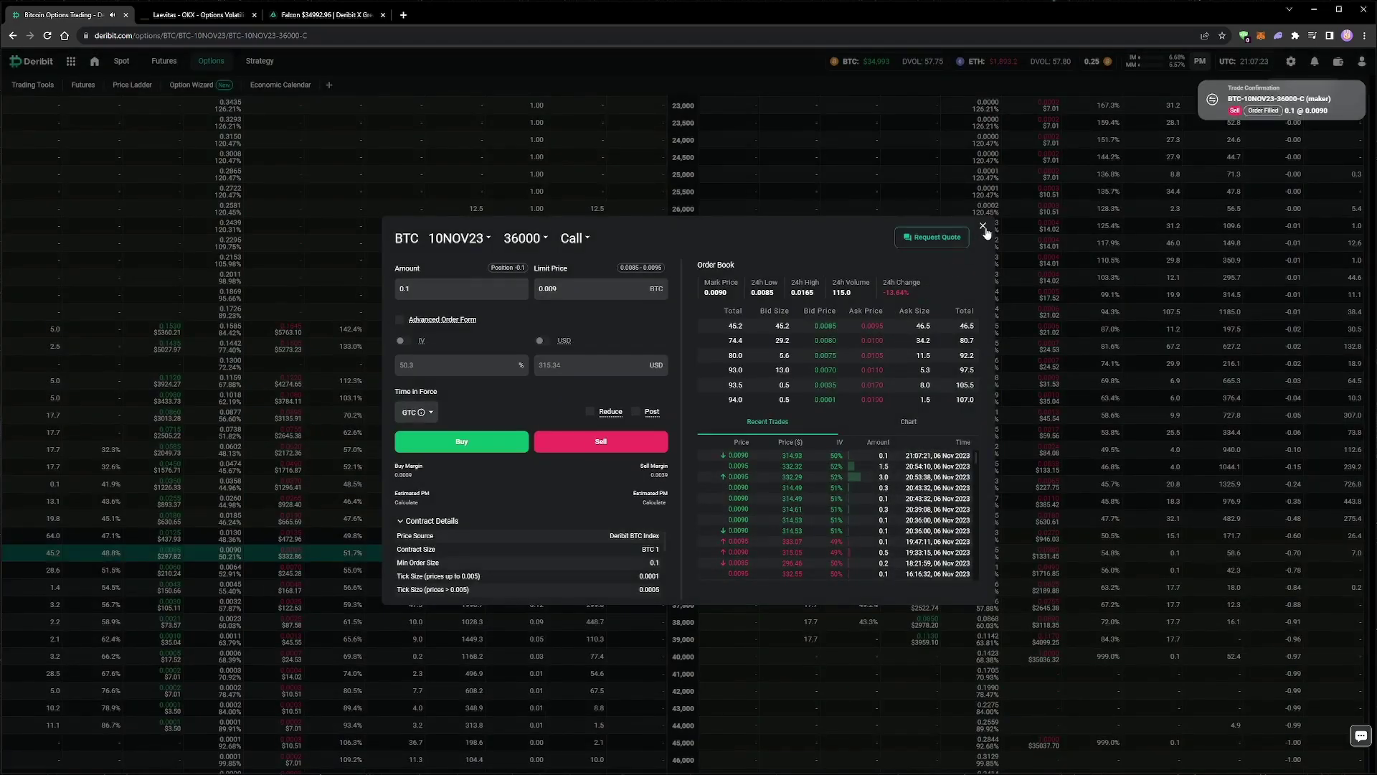
{"action": "left_click", "coordinate": [983, 225]}
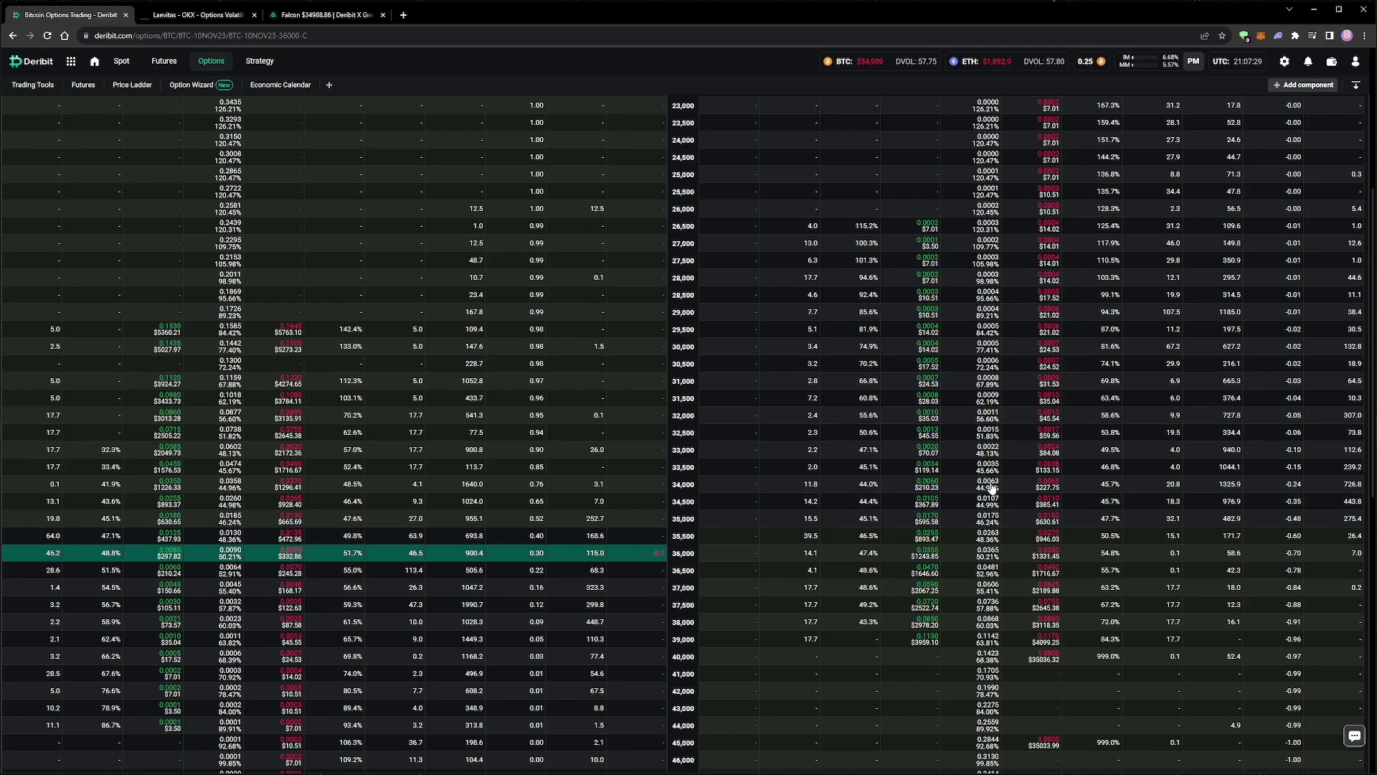
Step: Dismiss the 34,000 put ticket and switch the chain to the 17 NOV 23 expiry
{"action": "left_click", "coordinate": [994, 489]}
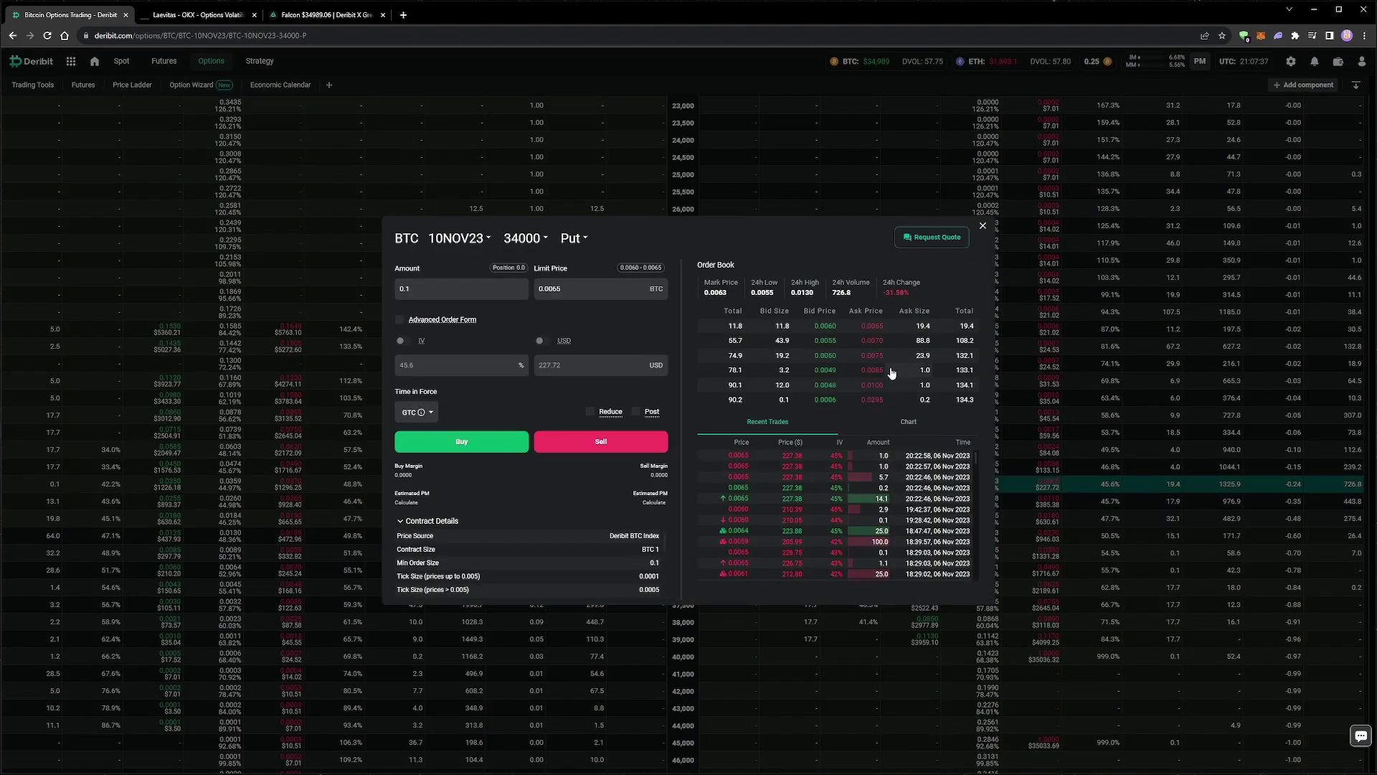
{"action": "left_click", "coordinate": [983, 226]}
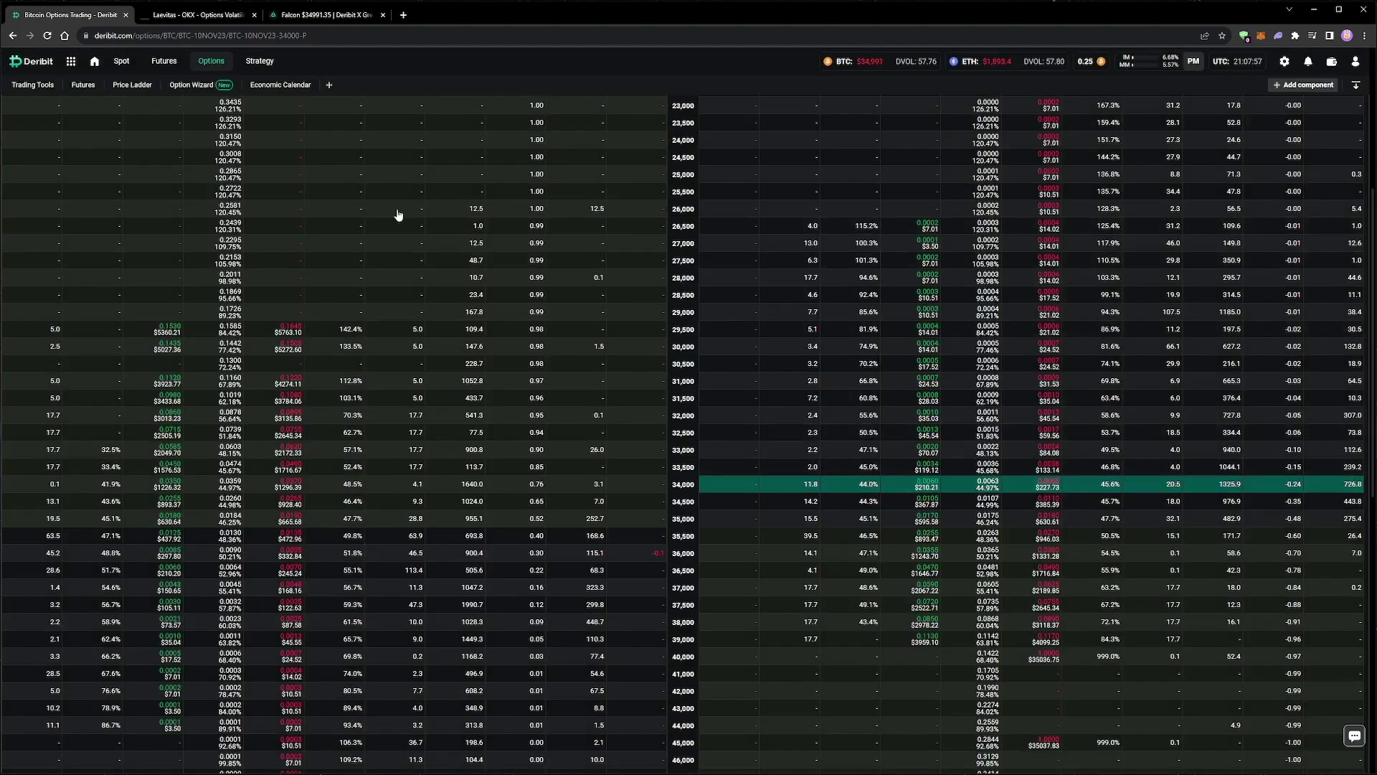
{"action": "scroll", "coordinate": [962, 458], "scroll_direction": "up", "scroll_amount": 5}
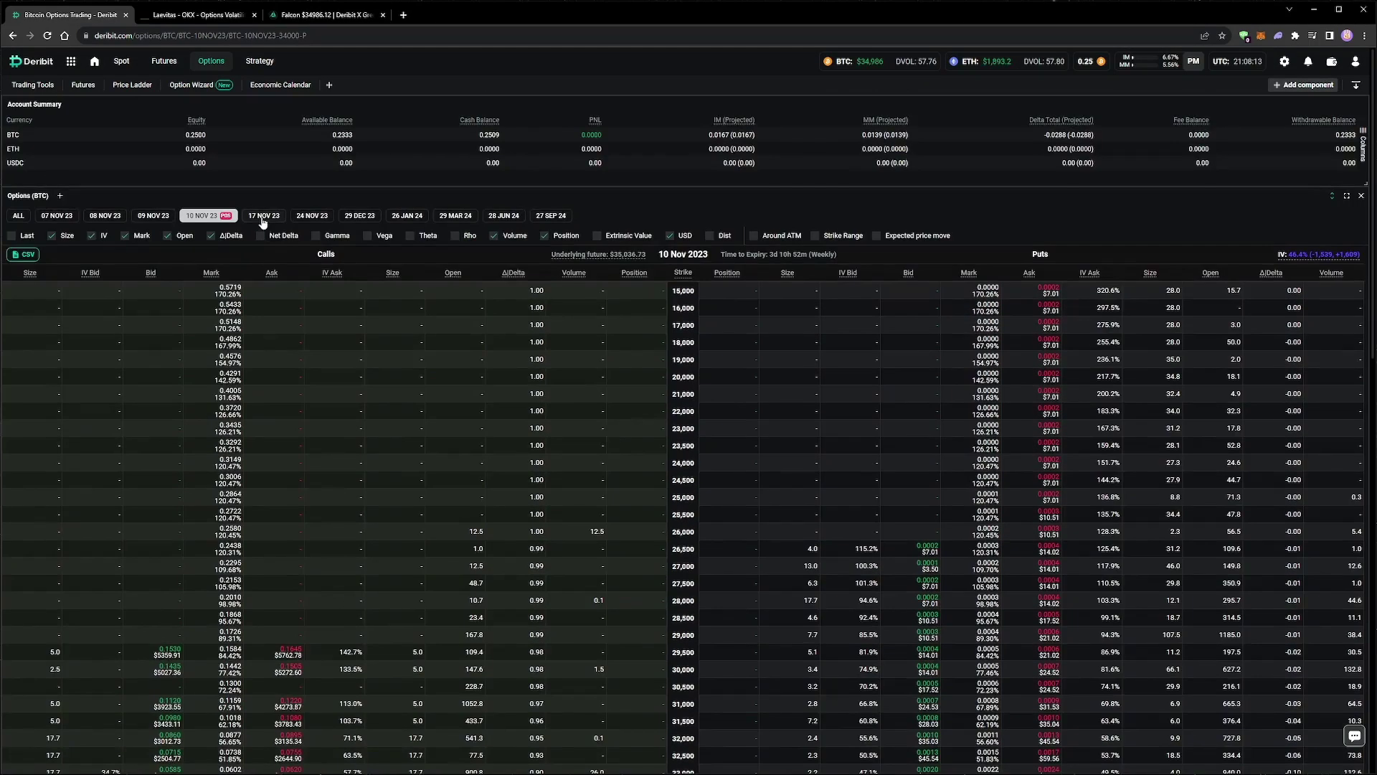
{"action": "left_click", "coordinate": [263, 215]}
{"action": "scroll", "coordinate": [446, 502], "scroll_direction": "down", "scroll_amount": 3}
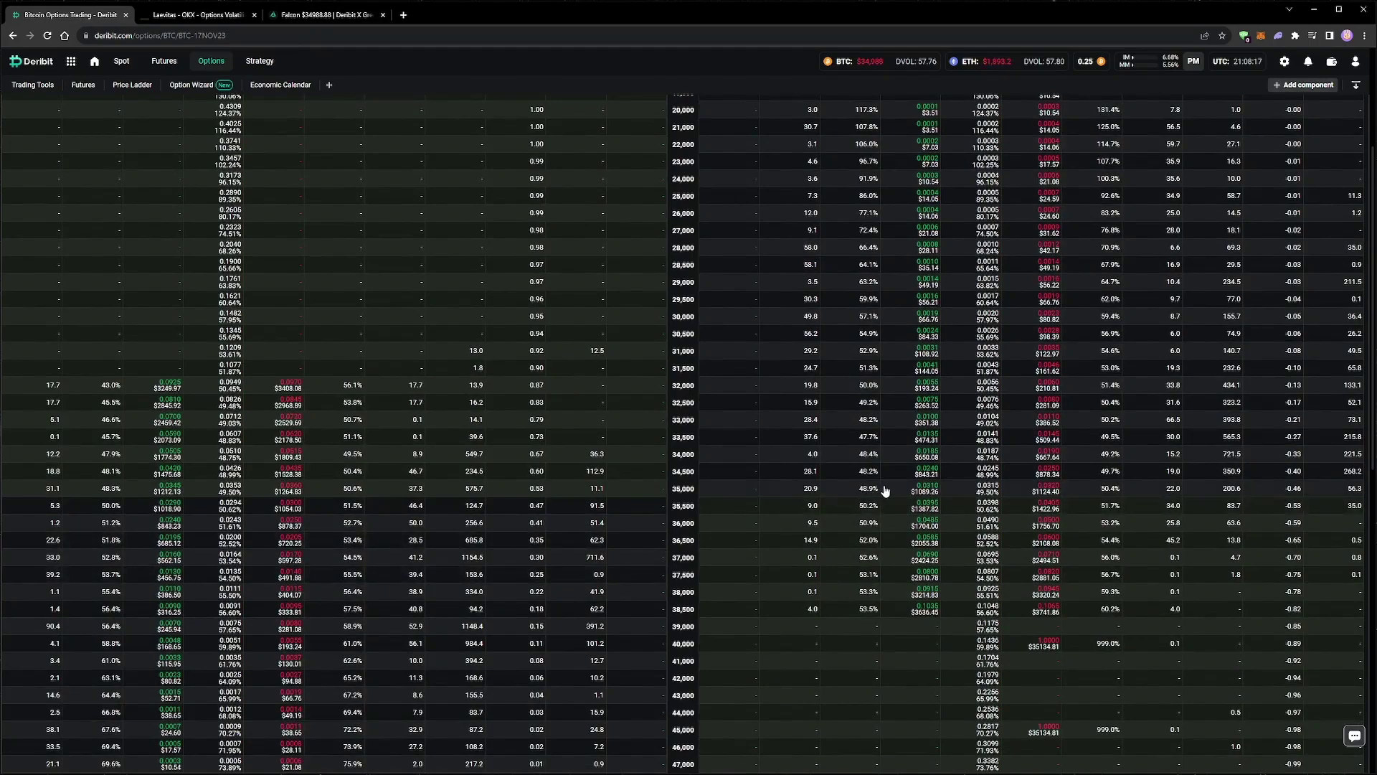
Step: Sell 0.1 BTC-17NOV23-33500-P put at a 0.014 limit price and confirm
{"action": "left_click", "coordinate": [971, 439]}
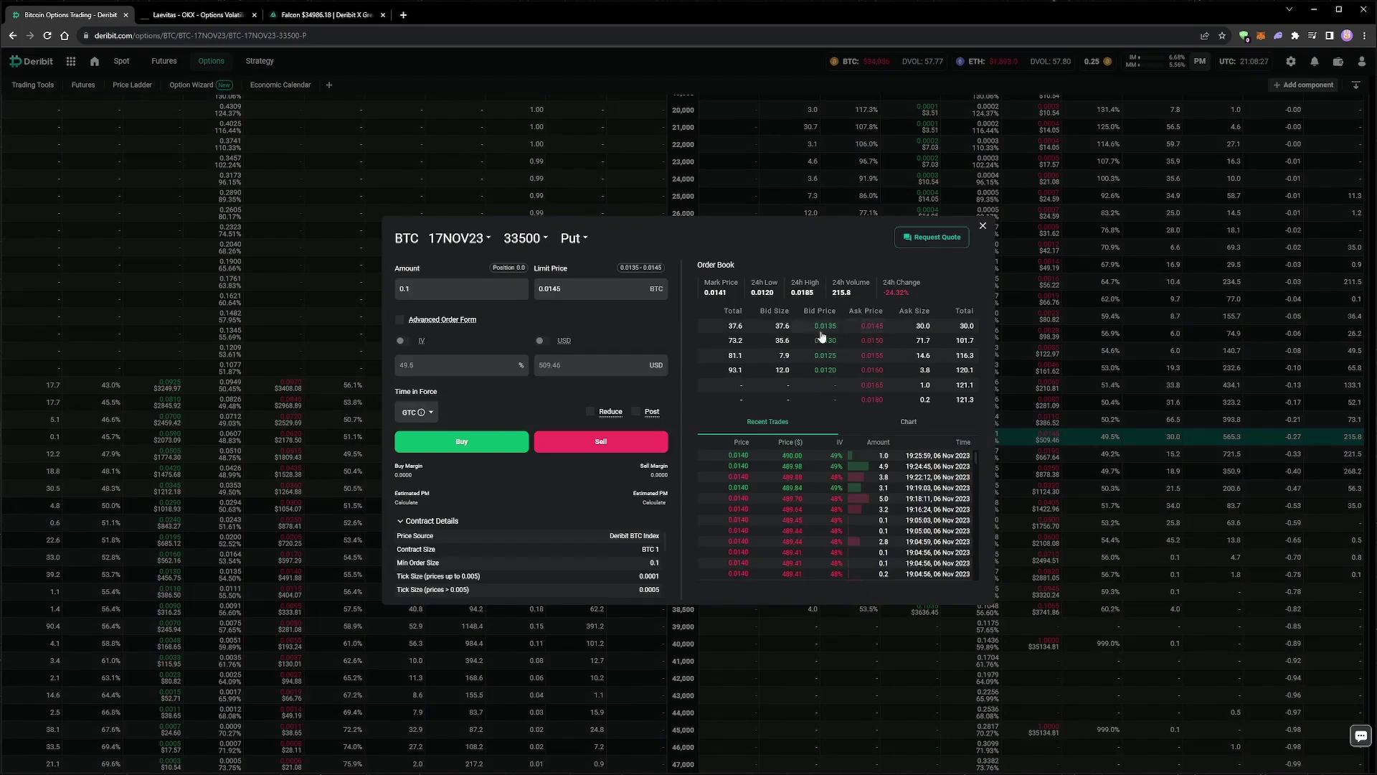
{"action": "left_click", "coordinate": [578, 291]}
{"action": "type", "text": "5"}
{"action": "key", "text": "BackSpace"}
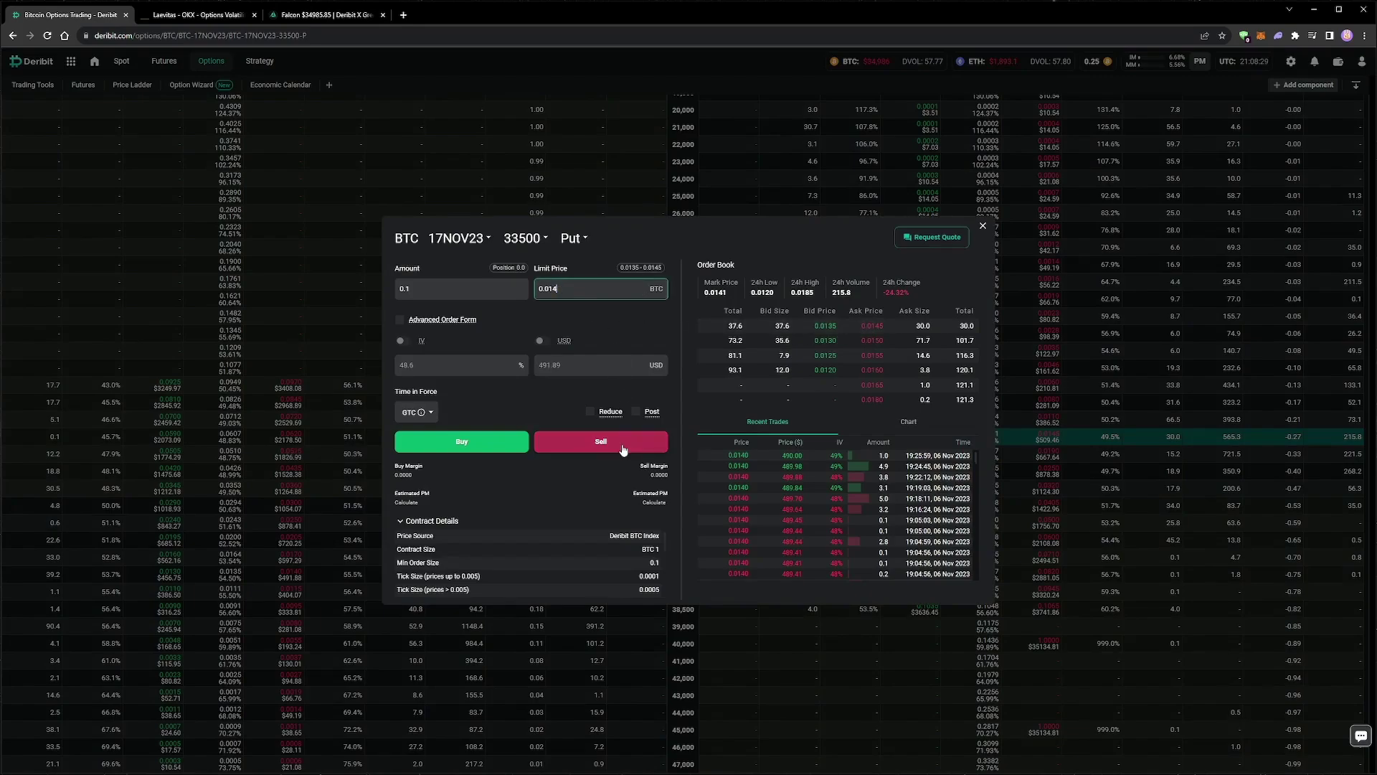
{"action": "left_click", "coordinate": [622, 446]}
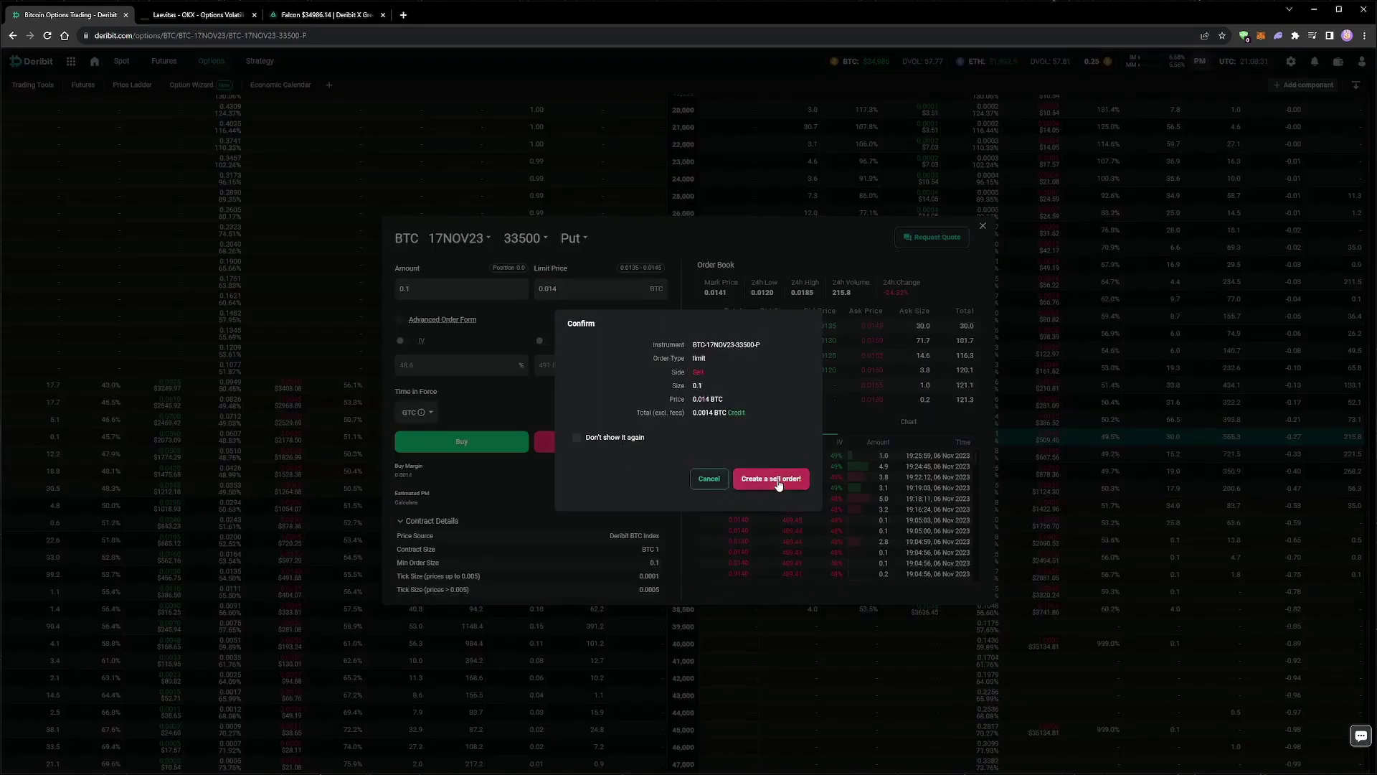
{"action": "left_click", "coordinate": [773, 479]}
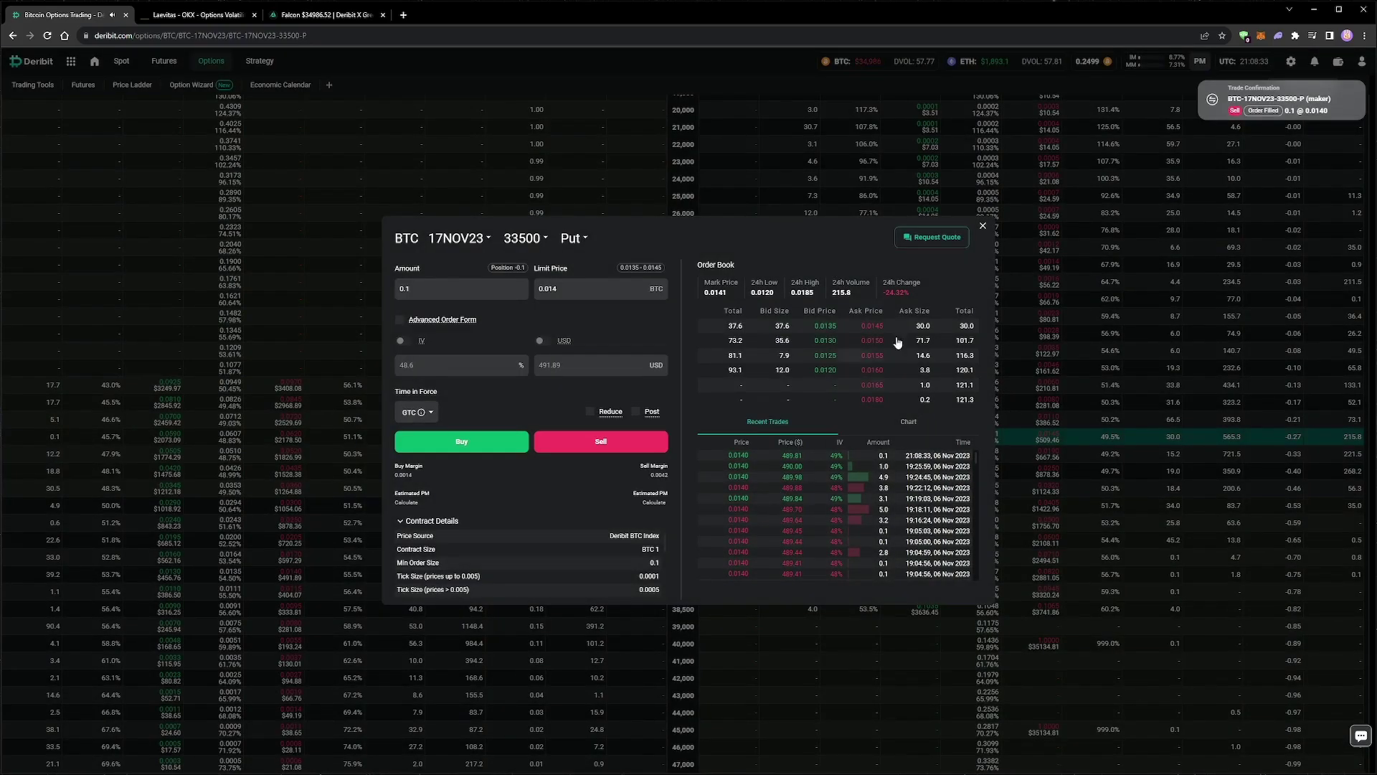
{"action": "left_click", "coordinate": [983, 228]}
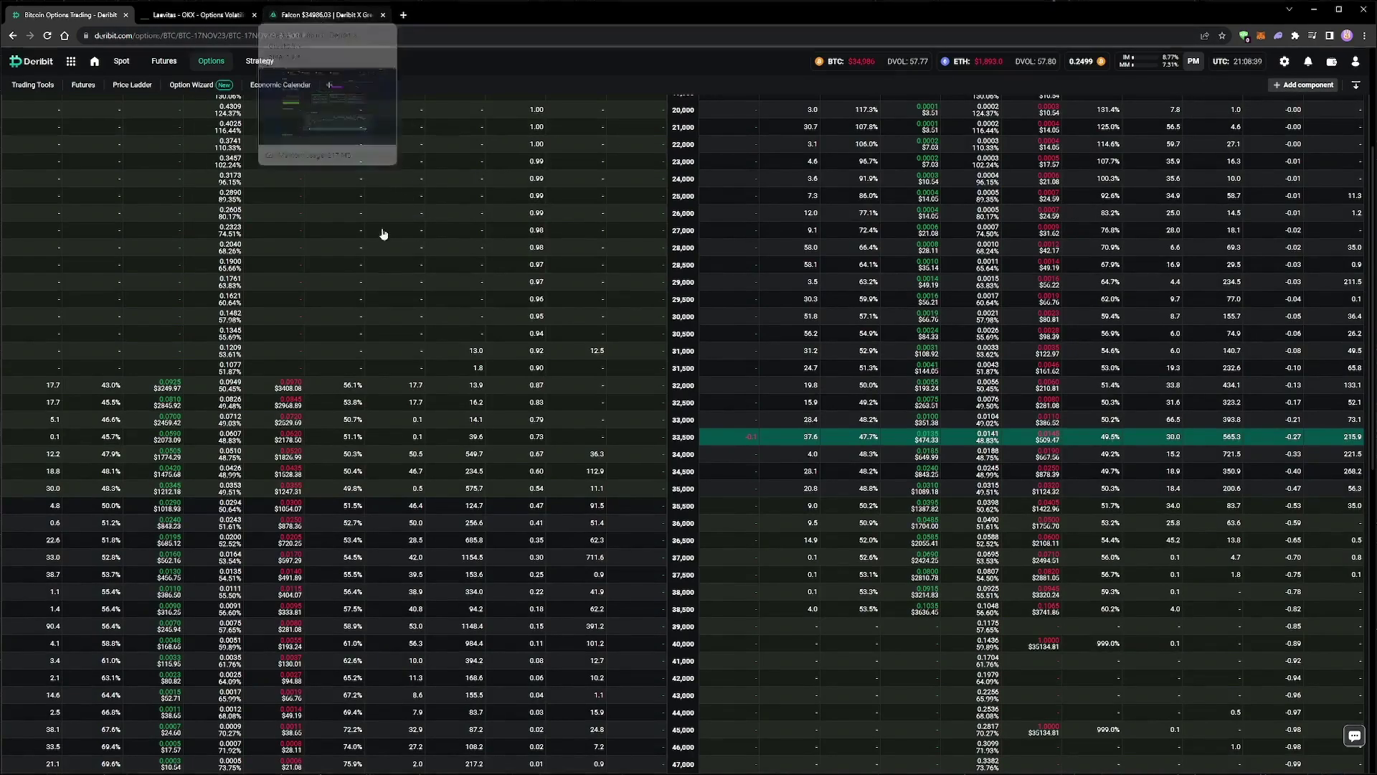
Step: Check the short 36000 call and 33500 put positions, then return to Greeks.live Auto DDH
{"action": "scroll", "coordinate": [428, 394], "scroll_direction": "down", "scroll_amount": 6}
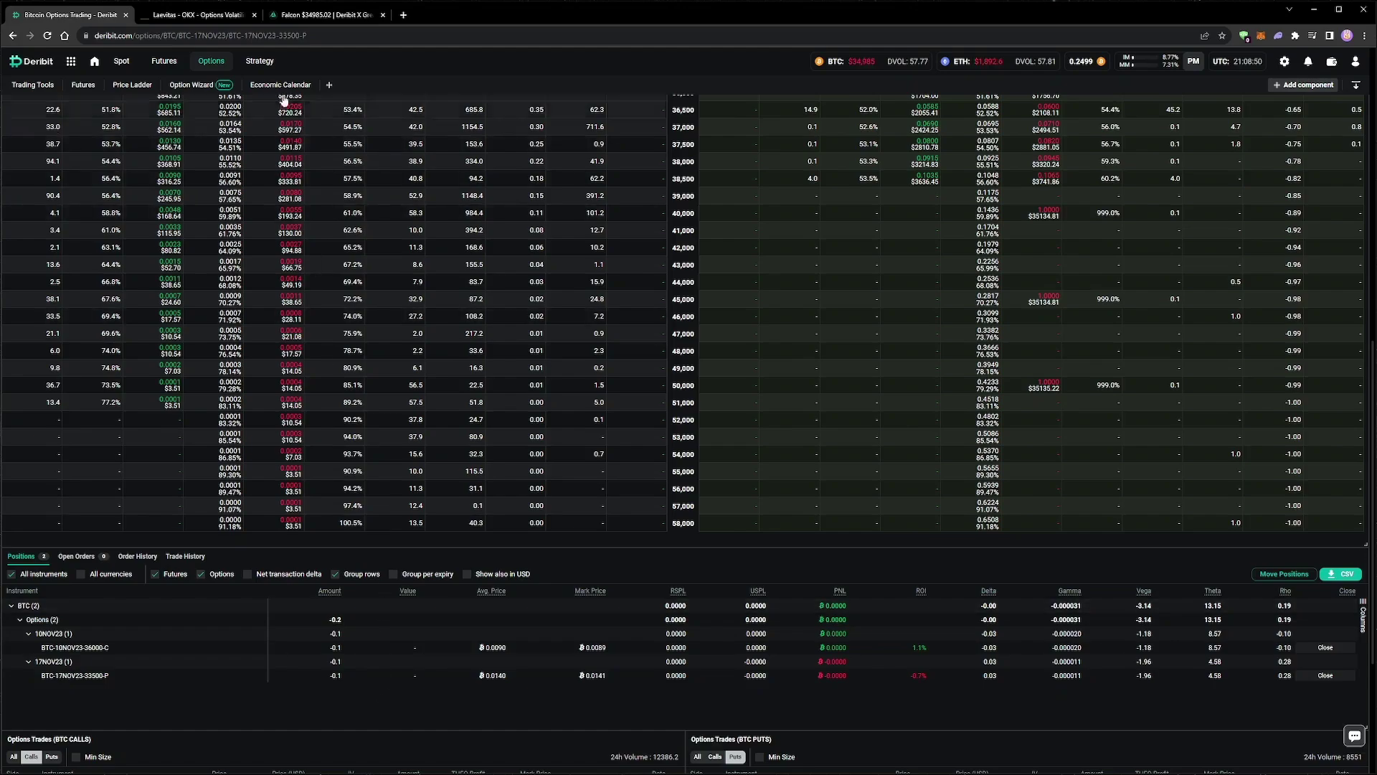
{"action": "left_click", "coordinate": [327, 15]}
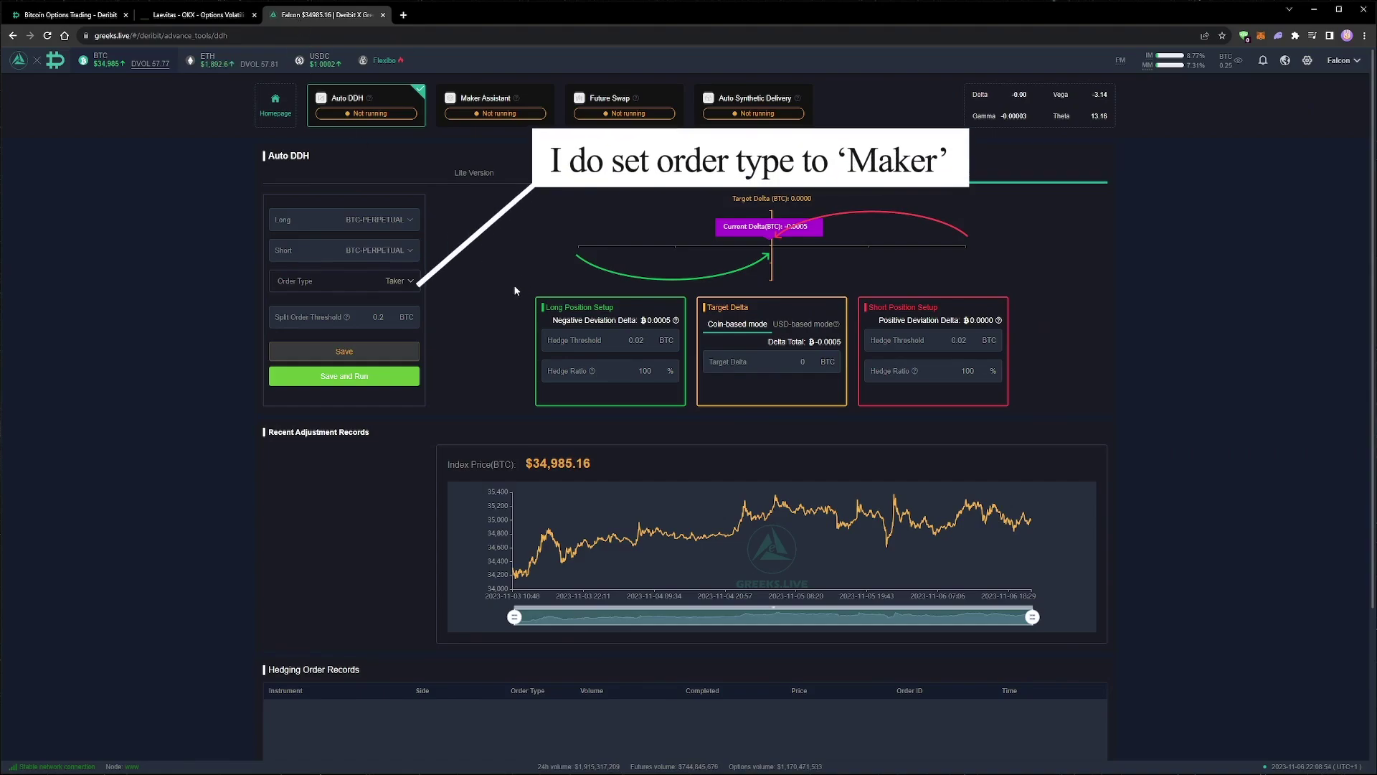
Step: Start Auto DDH with Maker hedge orders, check Deribit, then begin editing the long hedge threshold
{"action": "left_click", "coordinate": [400, 286]}
{"action": "left_click", "coordinate": [373, 329]}
{"action": "left_click", "coordinate": [354, 385]}
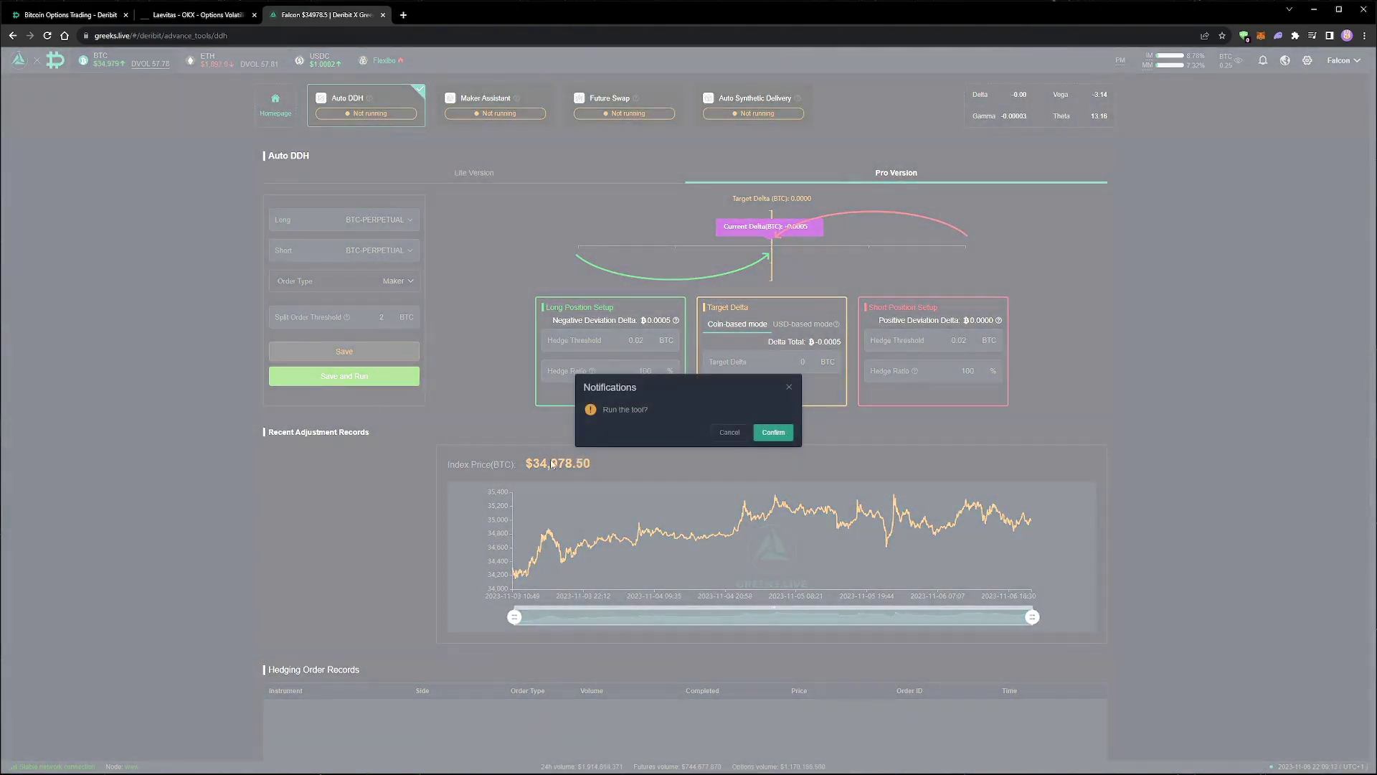
{"action": "left_click", "coordinate": [773, 432]}
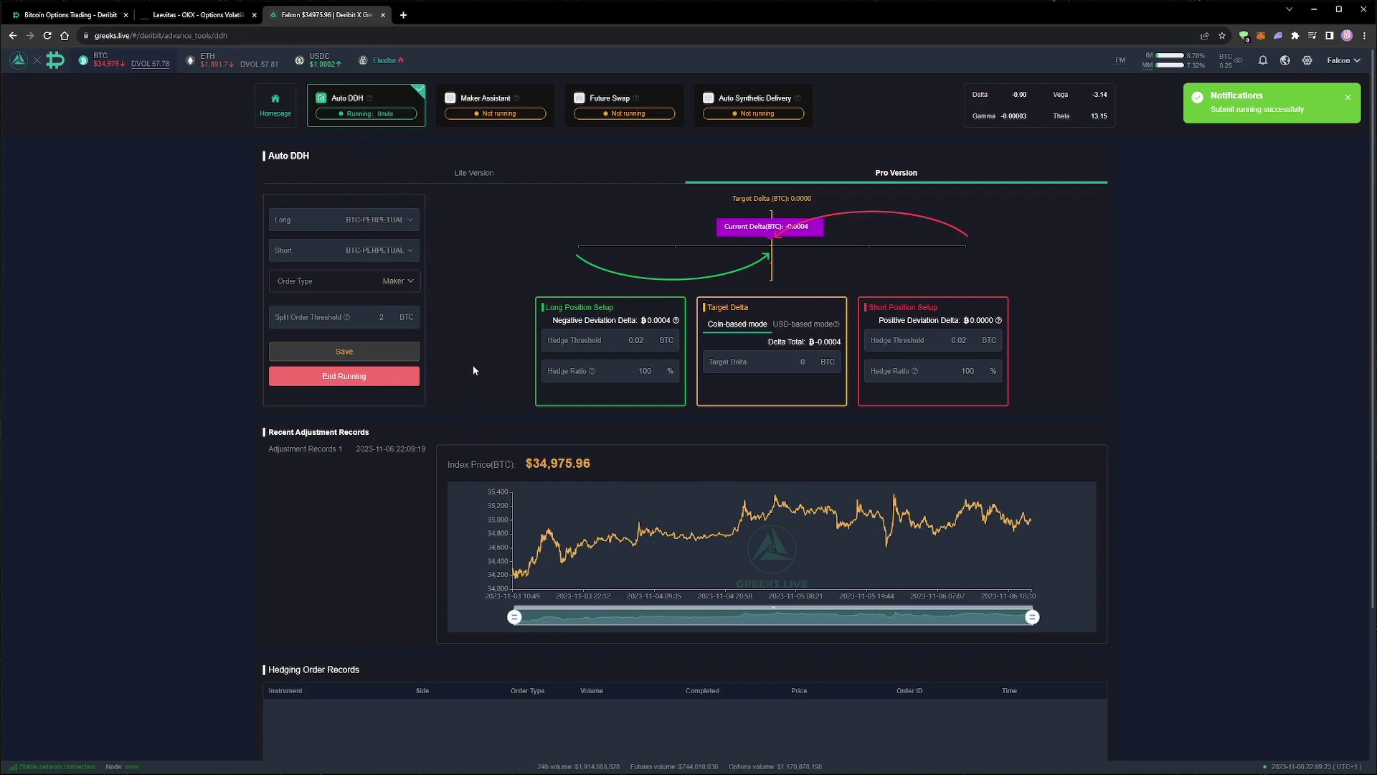
{"action": "left_click", "coordinate": [59, 15]}
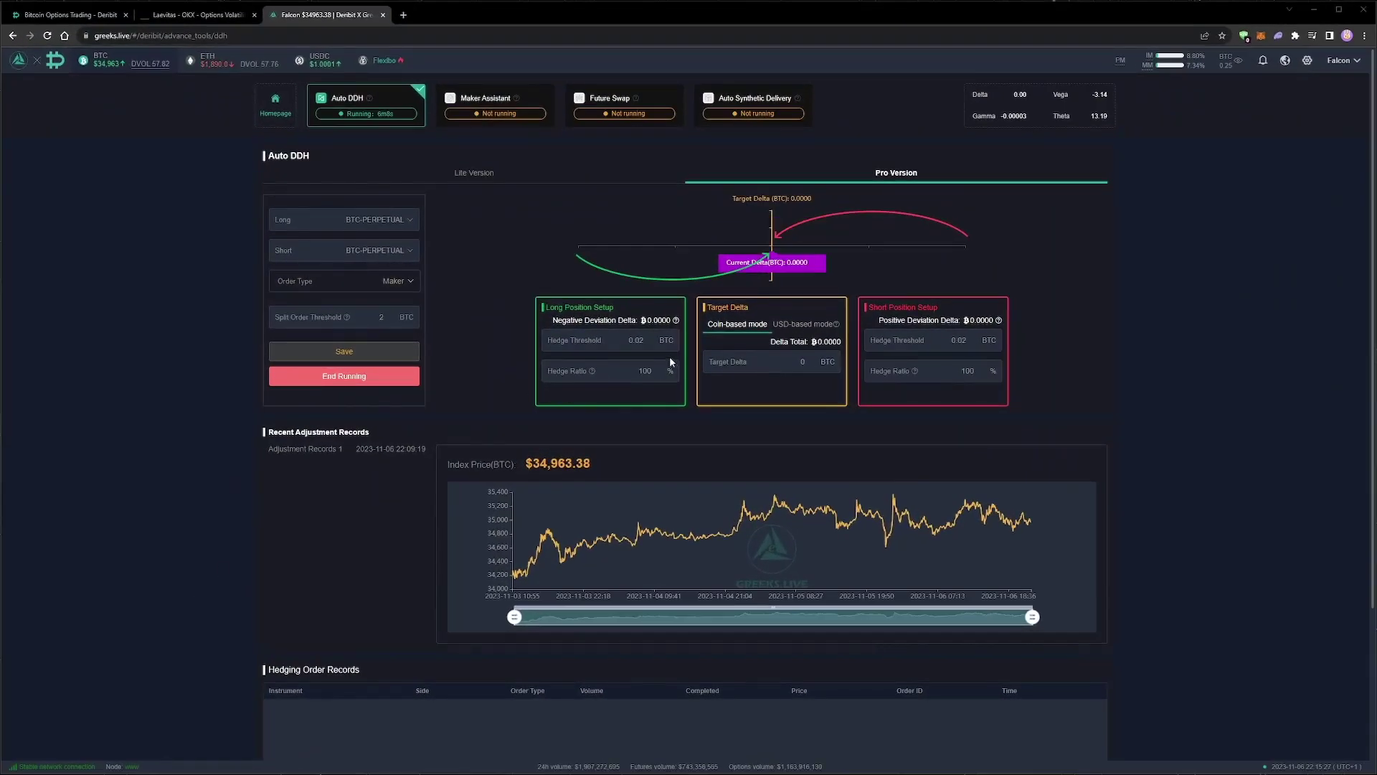
{"action": "left_click", "coordinate": [644, 342]}
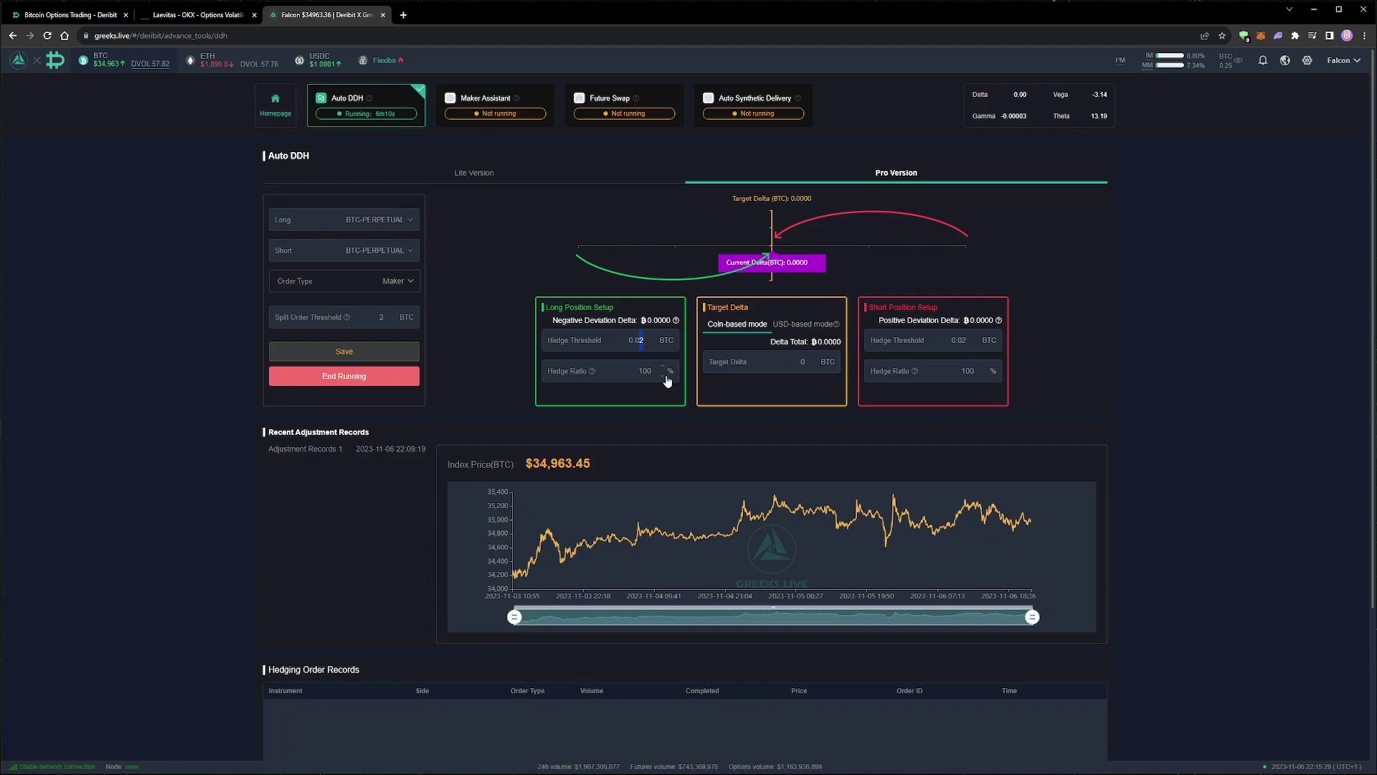
Step: Enter 1 in the long and short hedge thresholds, save the Auto DDH parameters, and return to Deribit
{"action": "type", "text": "1"}
{"action": "left_click_drag", "start_coordinate": [967, 340], "coordinate": [962, 340]}
{"action": "type", "text": "1"}
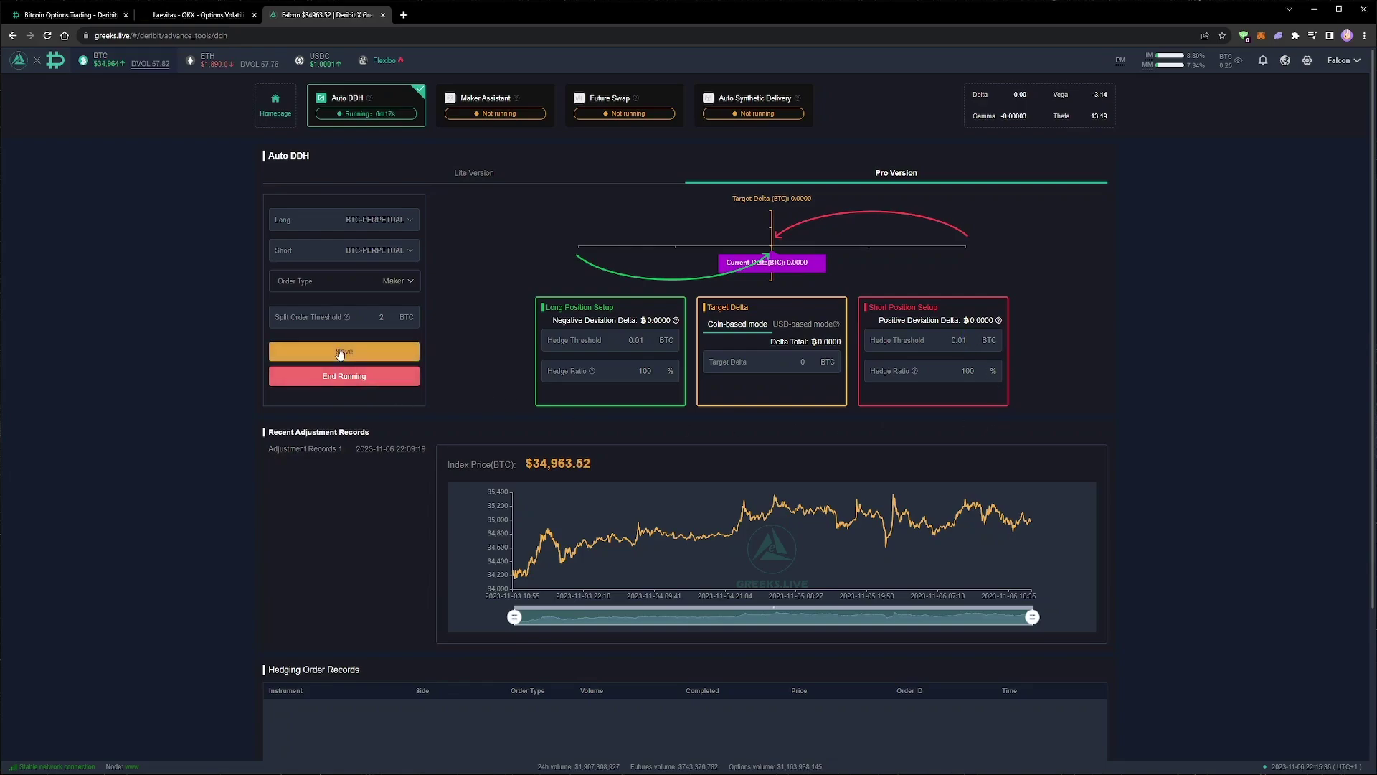
{"action": "left_click", "coordinate": [344, 351]}
{"action": "left_click", "coordinate": [774, 431]}
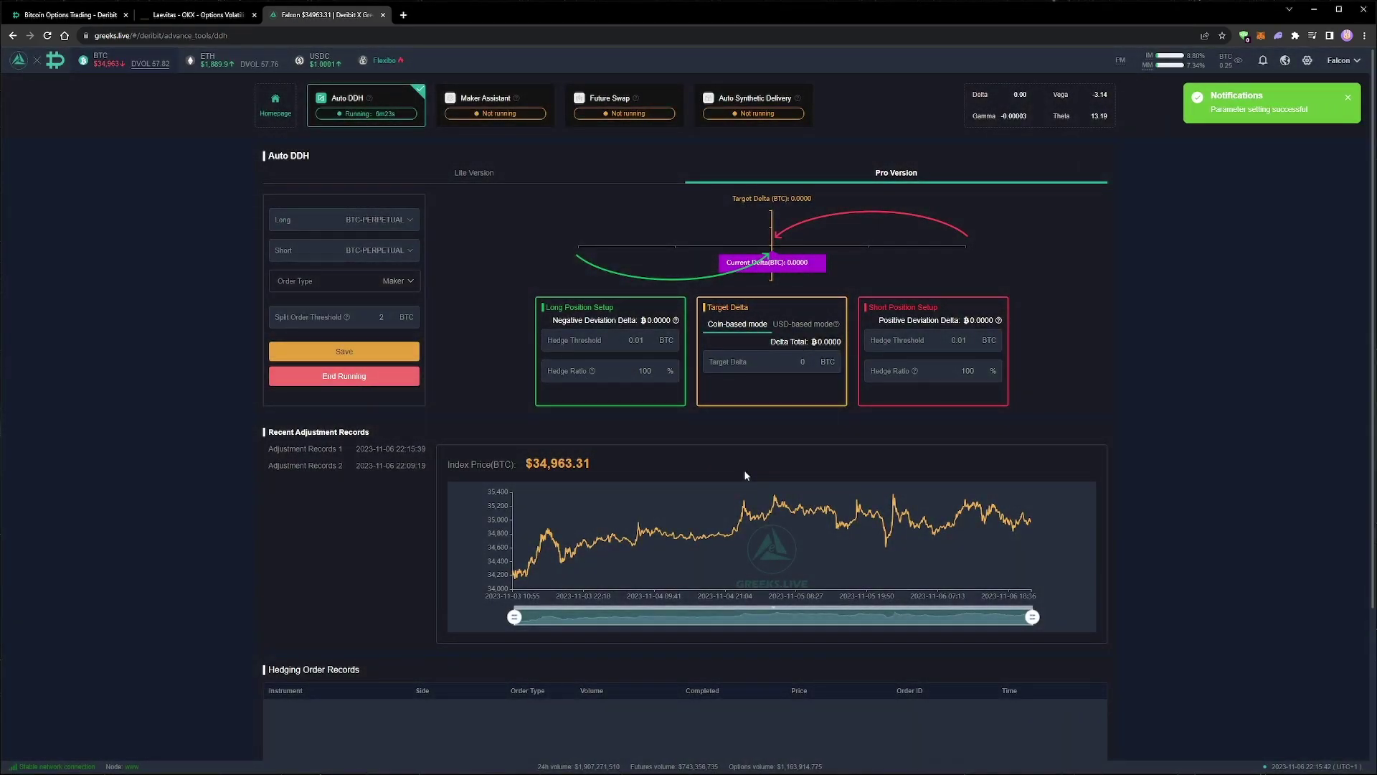
{"action": "left_click", "coordinate": [70, 14]}
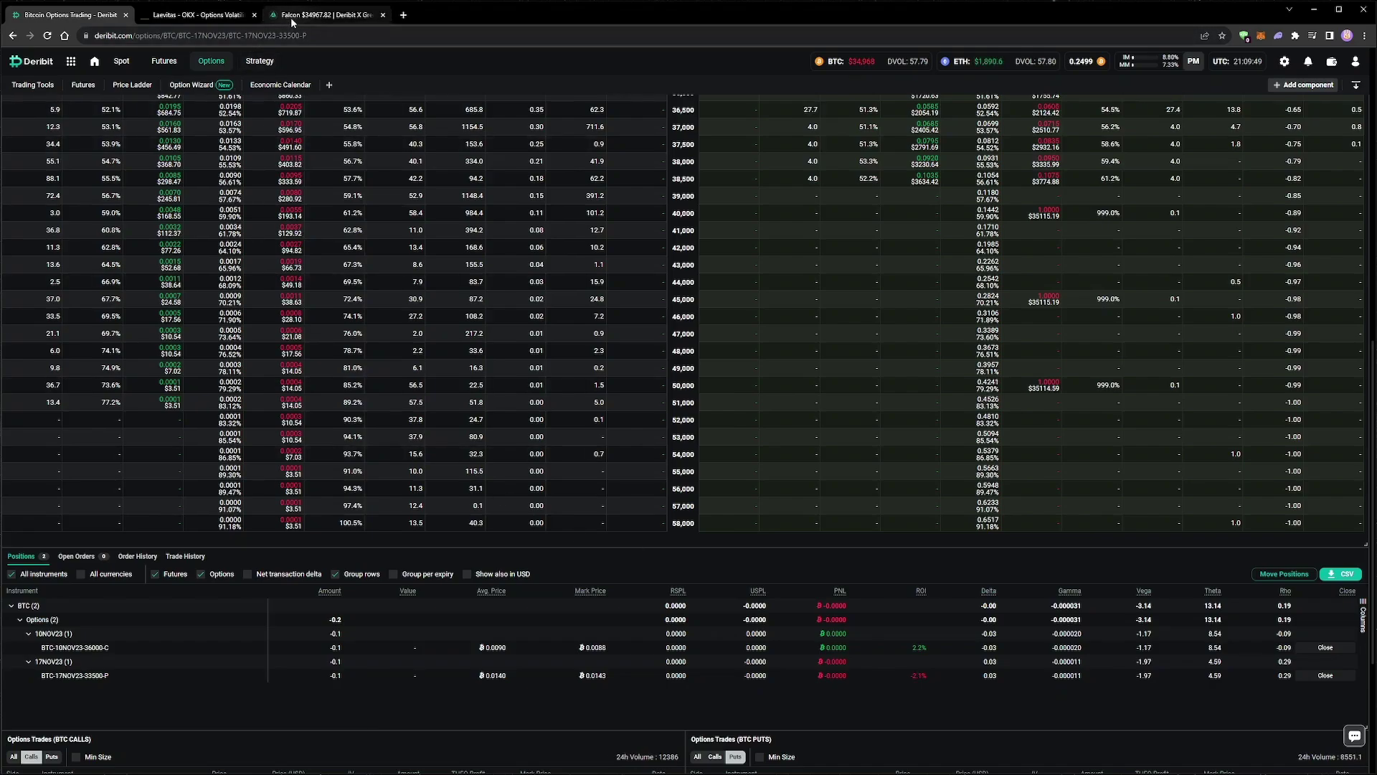
Step: Check the running Auto DDH status, then return to Deribit showing the -$350 BTC-PERPETUAL hedge
{"action": "left_click", "coordinate": [327, 14]}
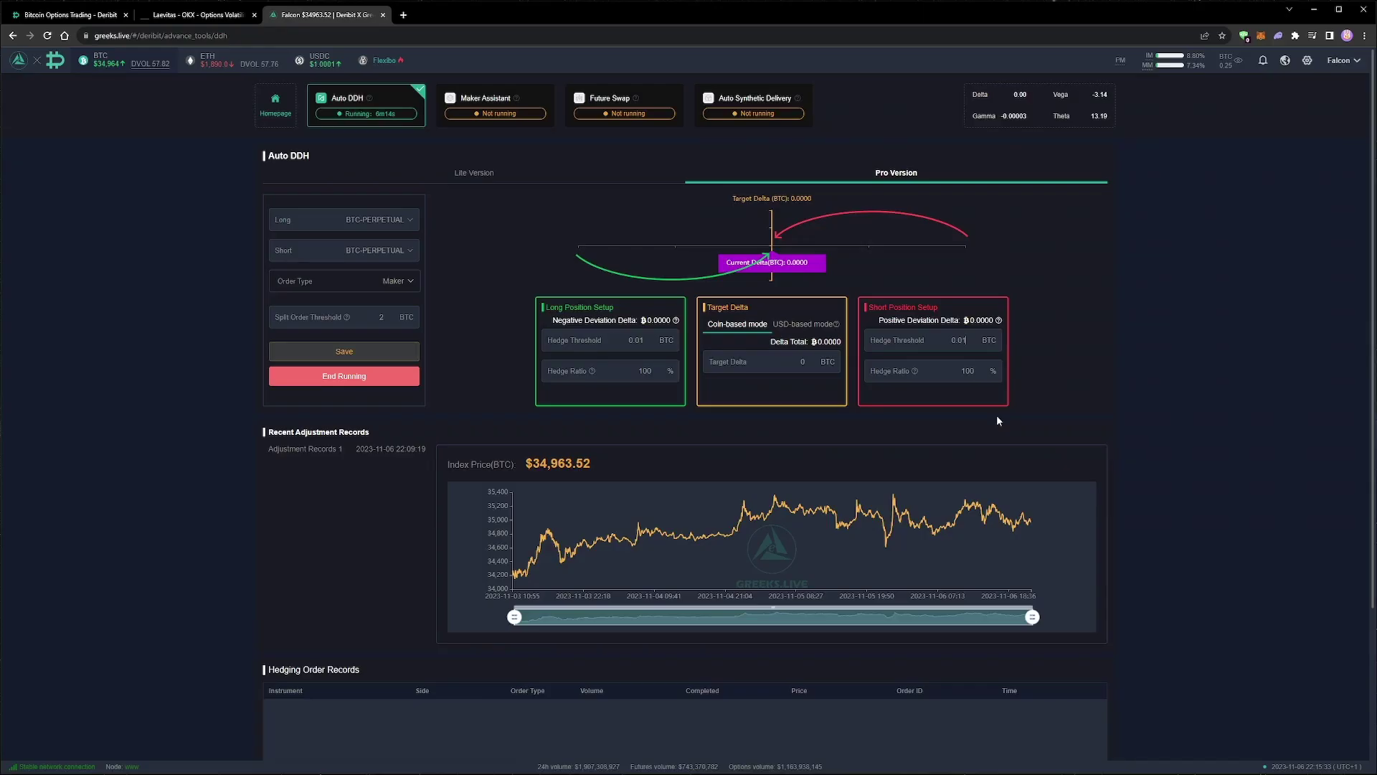
{"action": "key", "text": "ctrl+1"}
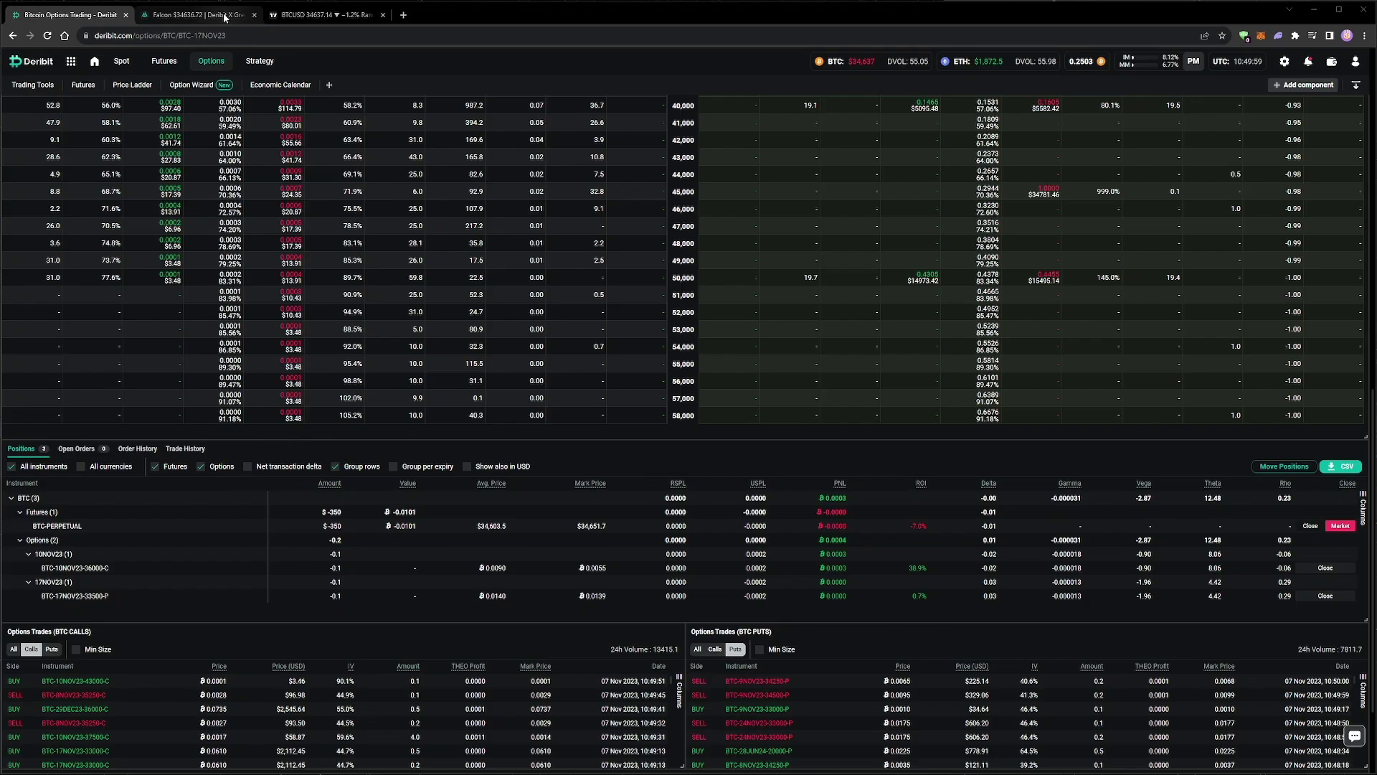
Step: View the completed short $350 BTC-PERPETUAL Maker hedge order on Greeks.live
{"action": "left_click", "coordinate": [209, 17]}
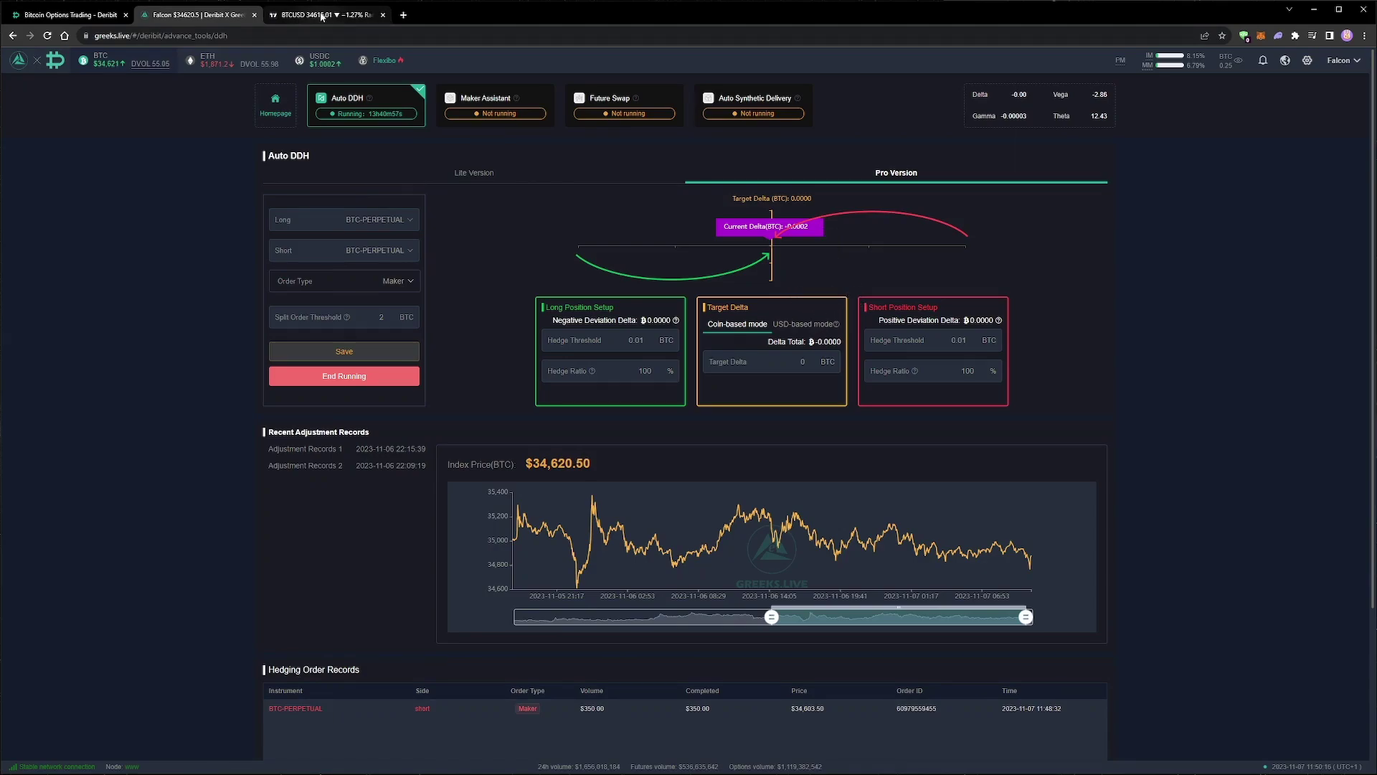
Step: Switch to the TradingView 4-hour BTCUSD chart
{"action": "left_click", "coordinate": [321, 15]}
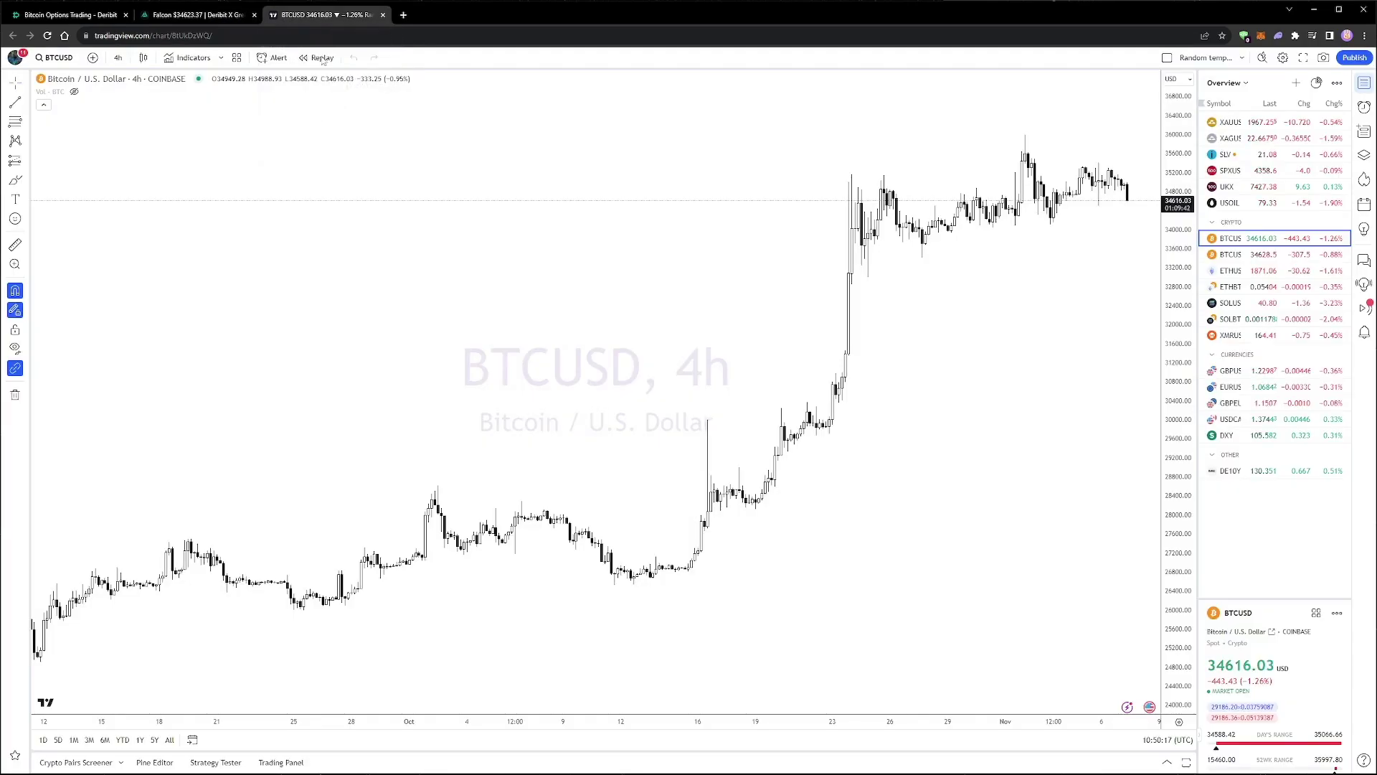
Step: Go to Deribit and scroll up through the option positions
{"action": "left_click", "coordinate": [85, 19]}
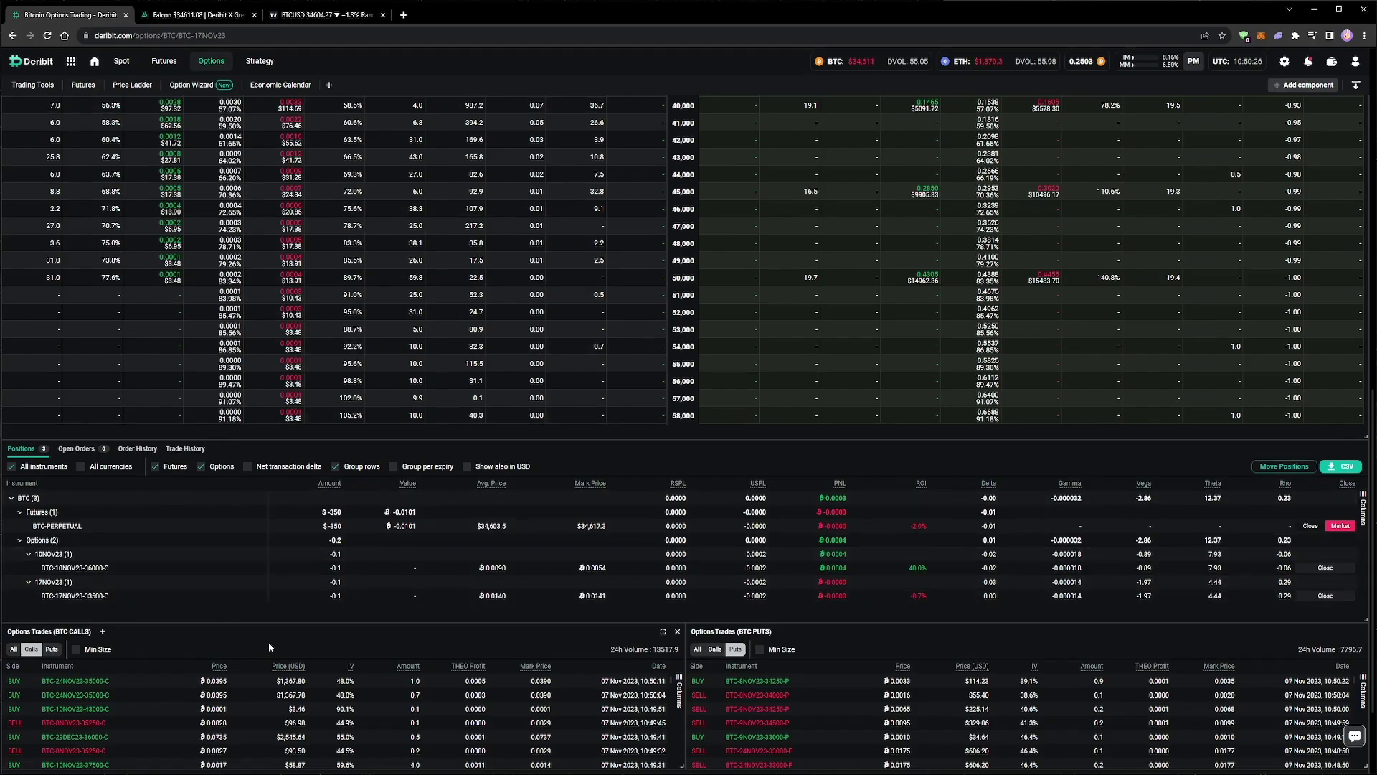
{"action": "scroll", "coordinate": [272, 654], "scroll_direction": "up", "scroll_amount": 1}
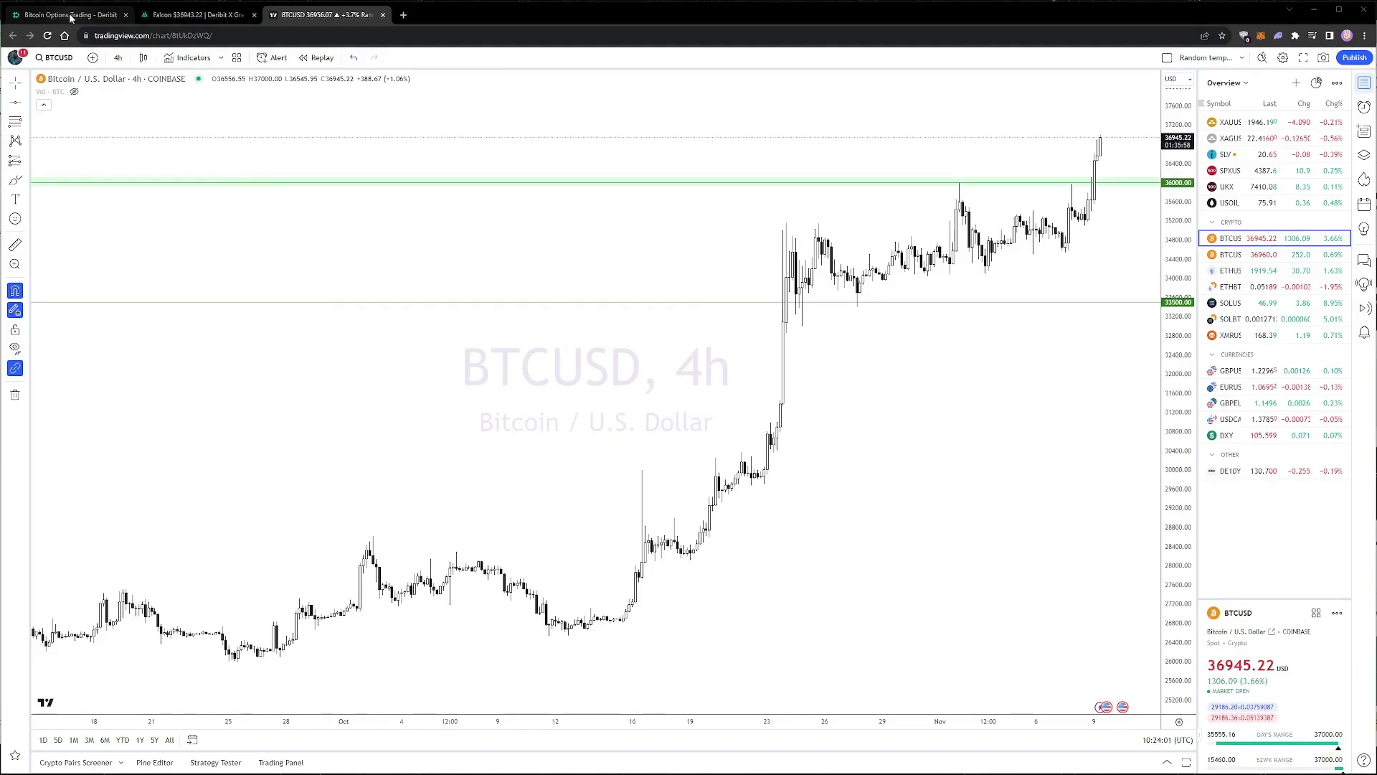
Step: Check Deribit positions showing the $2,410 long BTC-PERPETUAL hedge, then go to Greeks.live Auto DDH
{"action": "left_click", "coordinate": [70, 16]}
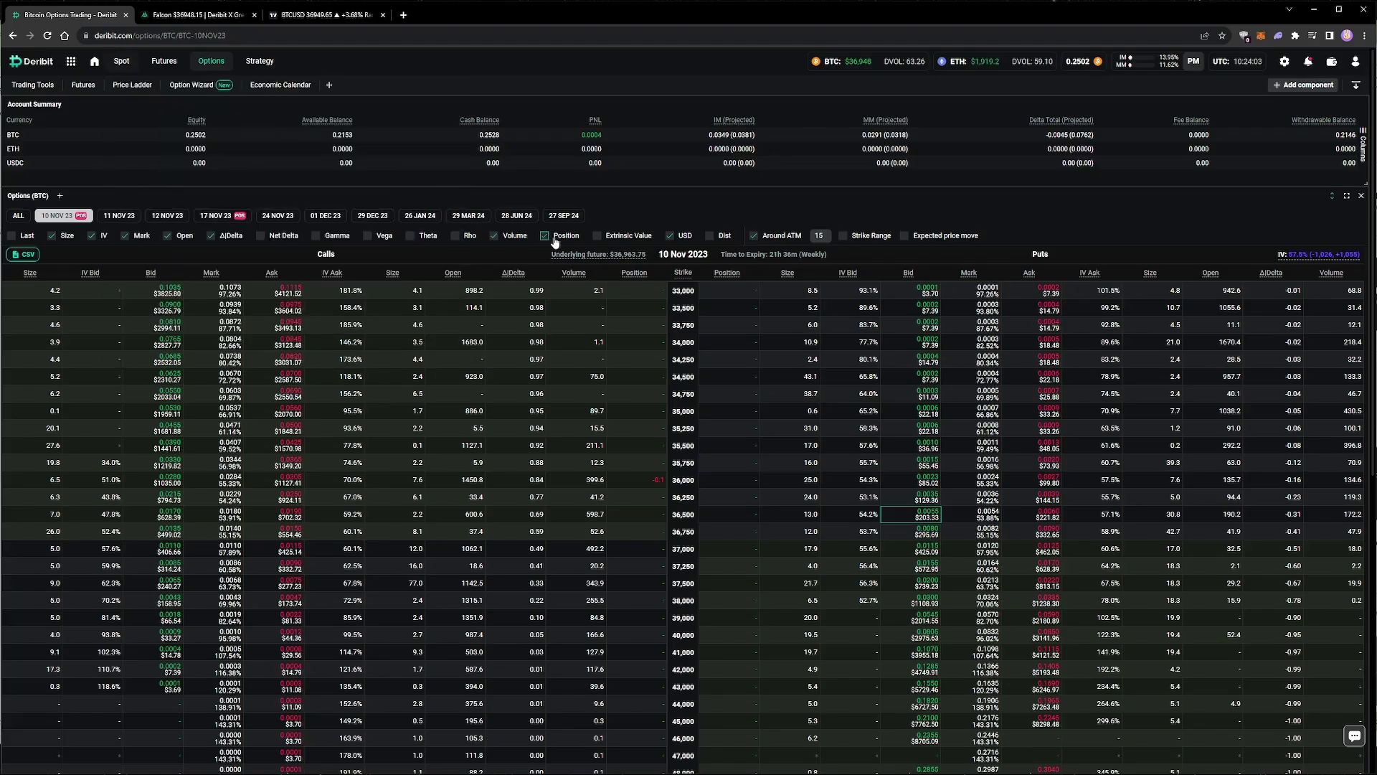
{"action": "scroll", "coordinate": [624, 507], "scroll_direction": "down", "scroll_amount": 5}
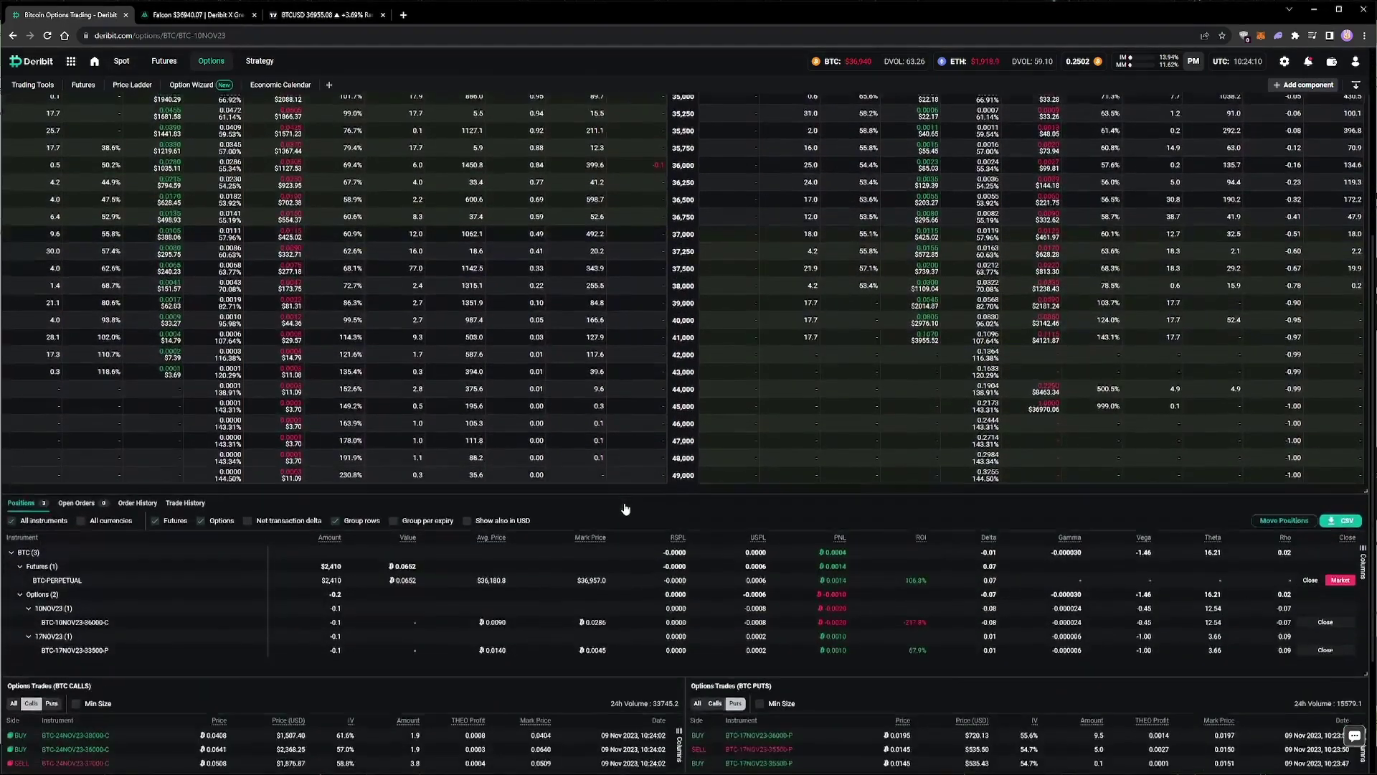
{"action": "scroll", "coordinate": [625, 509], "scroll_direction": "down", "scroll_amount": 1}
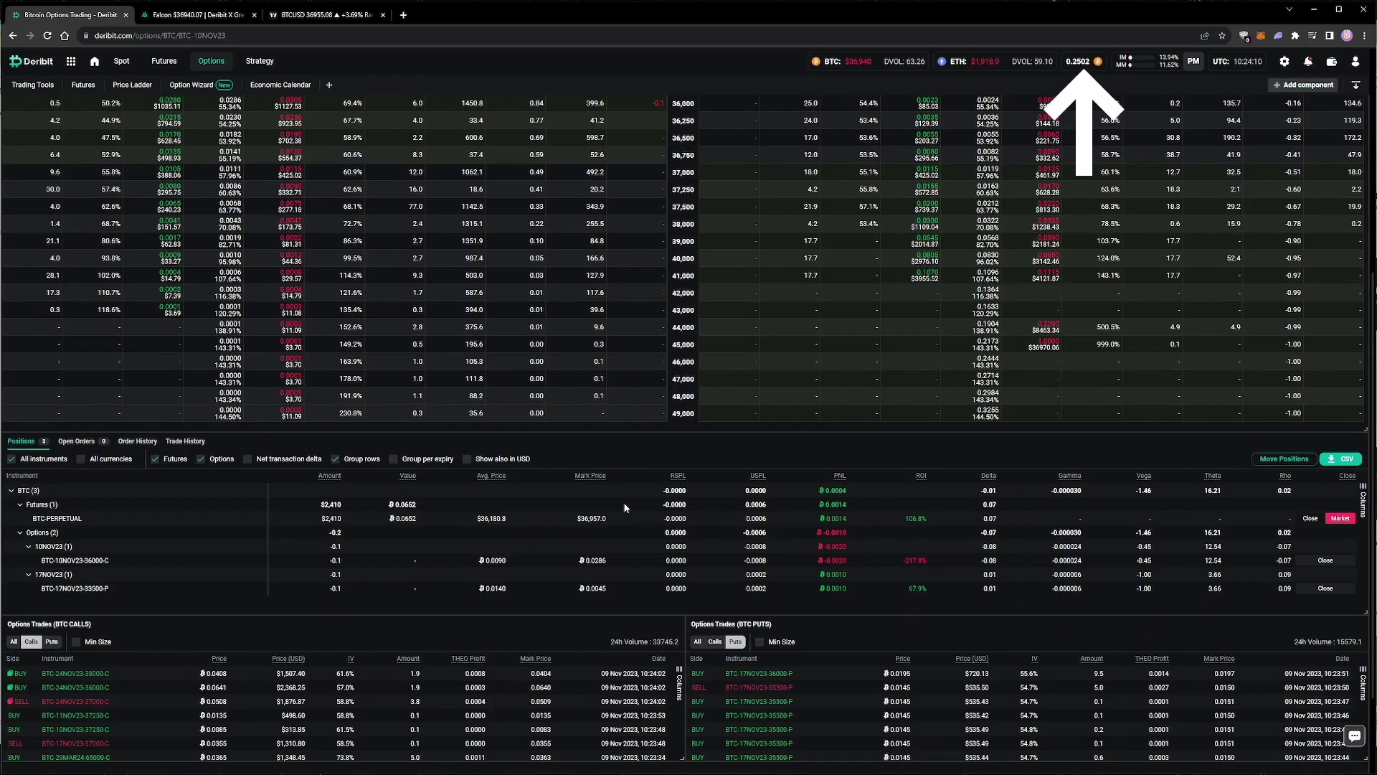
{"action": "left_click", "coordinate": [181, 11]}
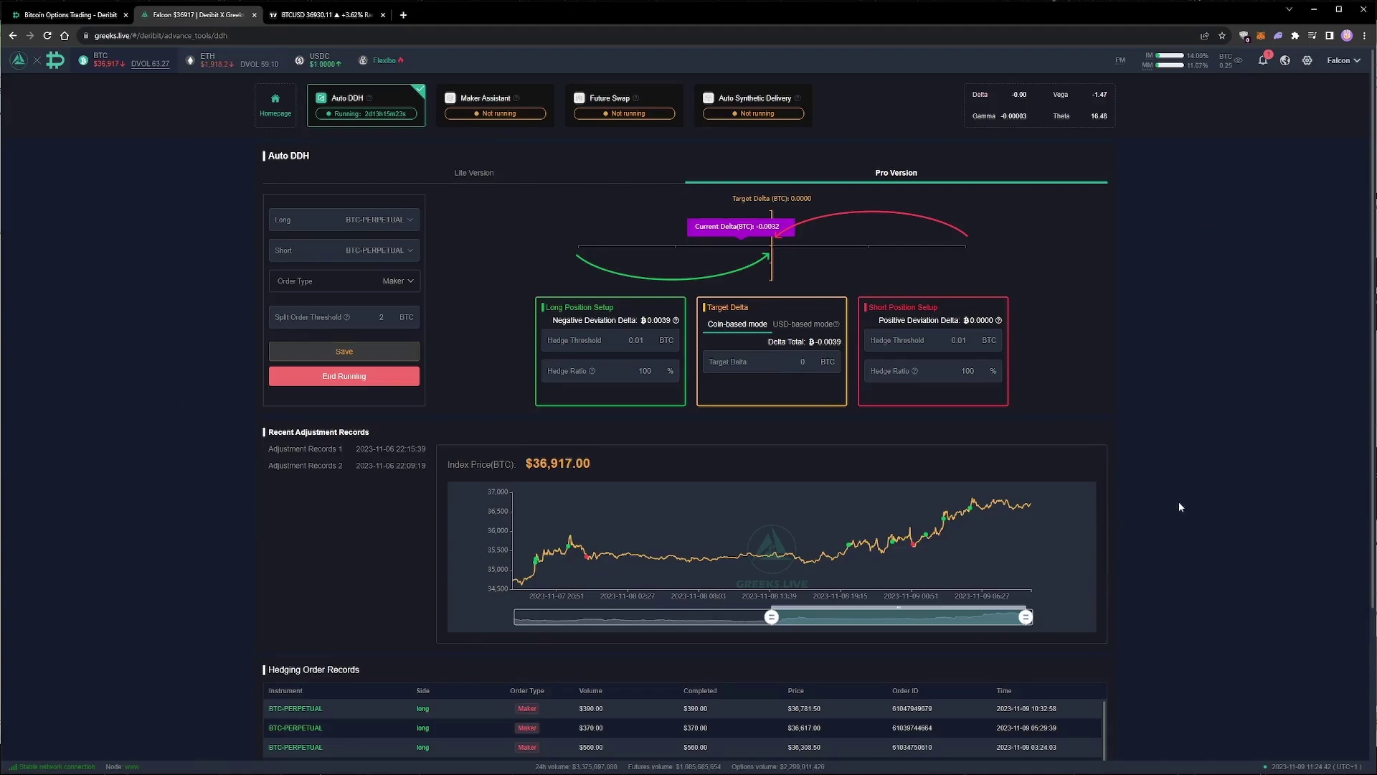
Step: Scroll through the Hedging Order Records of automatic BTC-PERPETUAL hedges and back up
{"action": "scroll", "coordinate": [1176, 507], "scroll_direction": "down", "scroll_amount": 3}
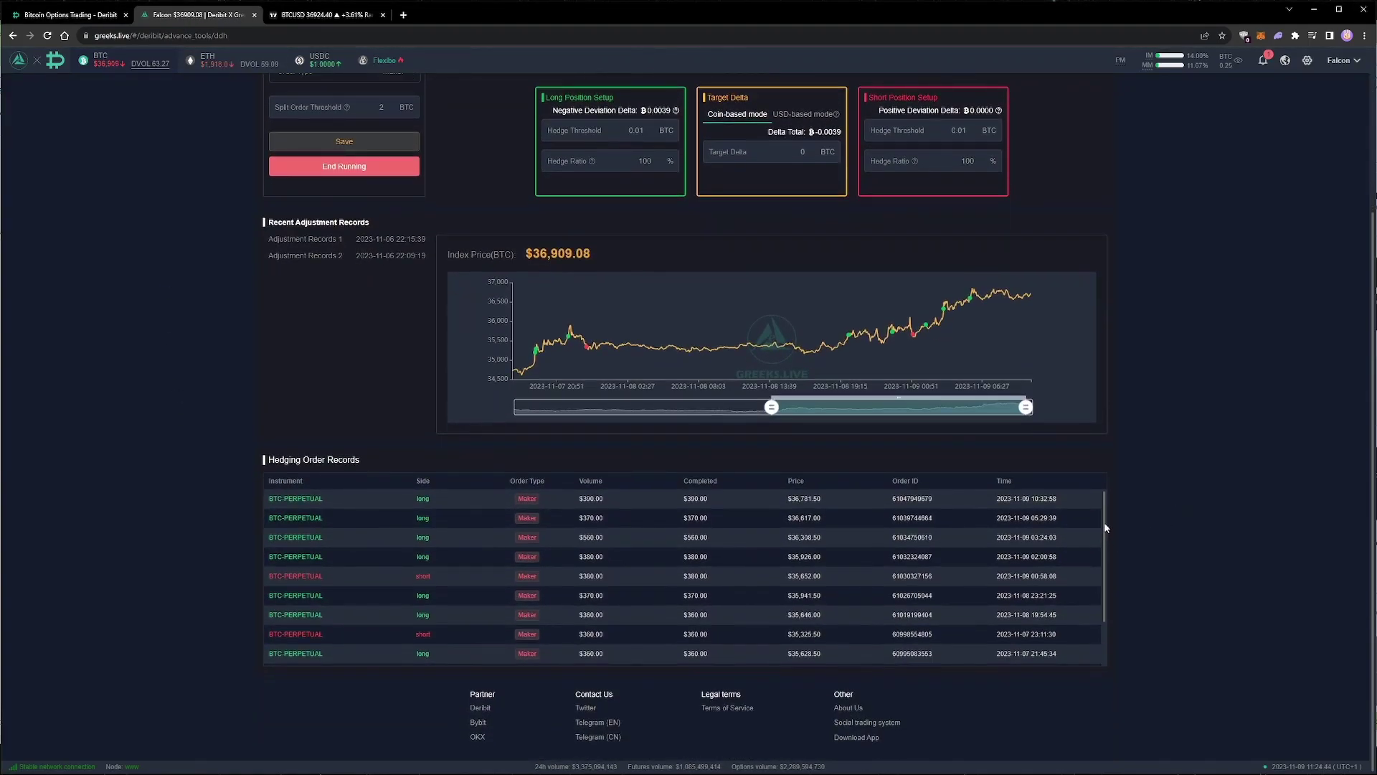
{"action": "scroll", "coordinate": [1104, 526], "scroll_direction": "down", "scroll_amount": 3}
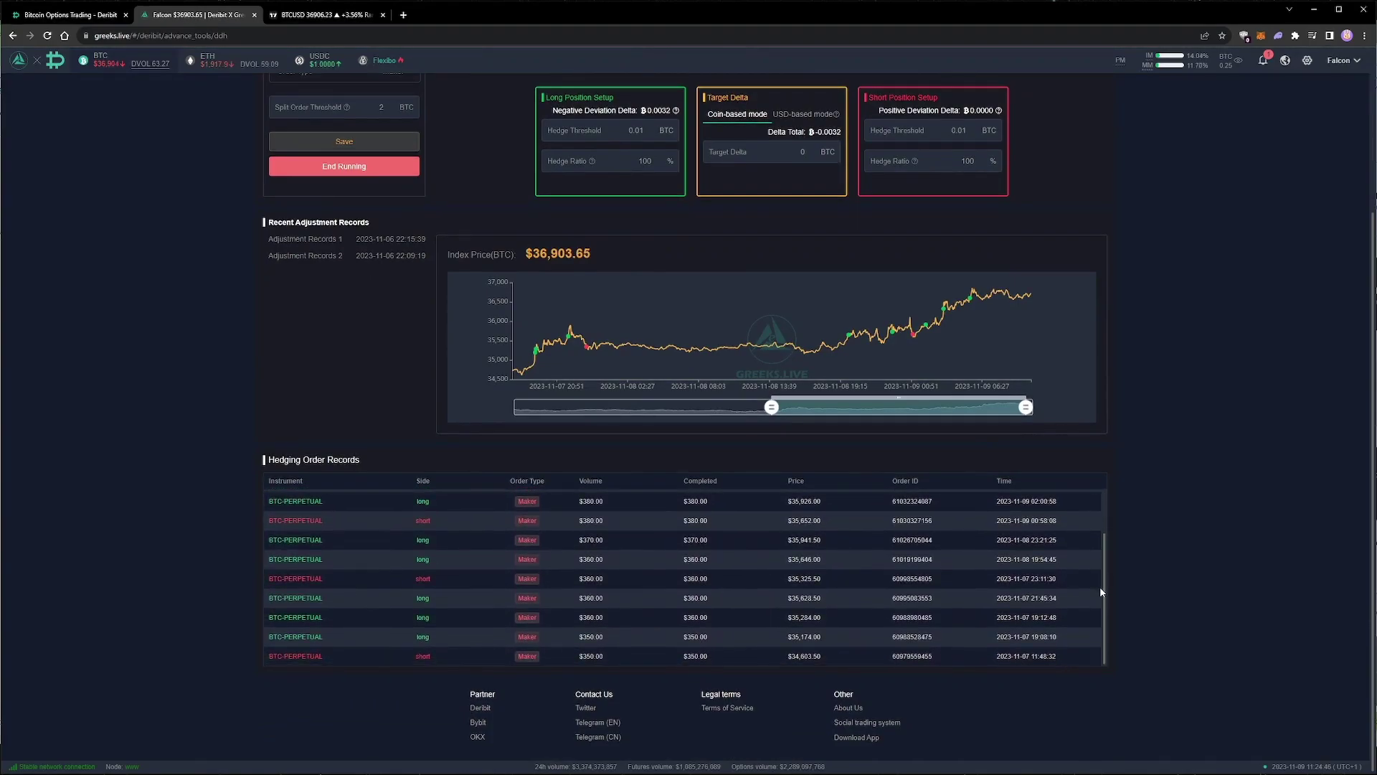
{"action": "scroll", "coordinate": [1098, 564], "scroll_direction": "up", "scroll_amount": 3}
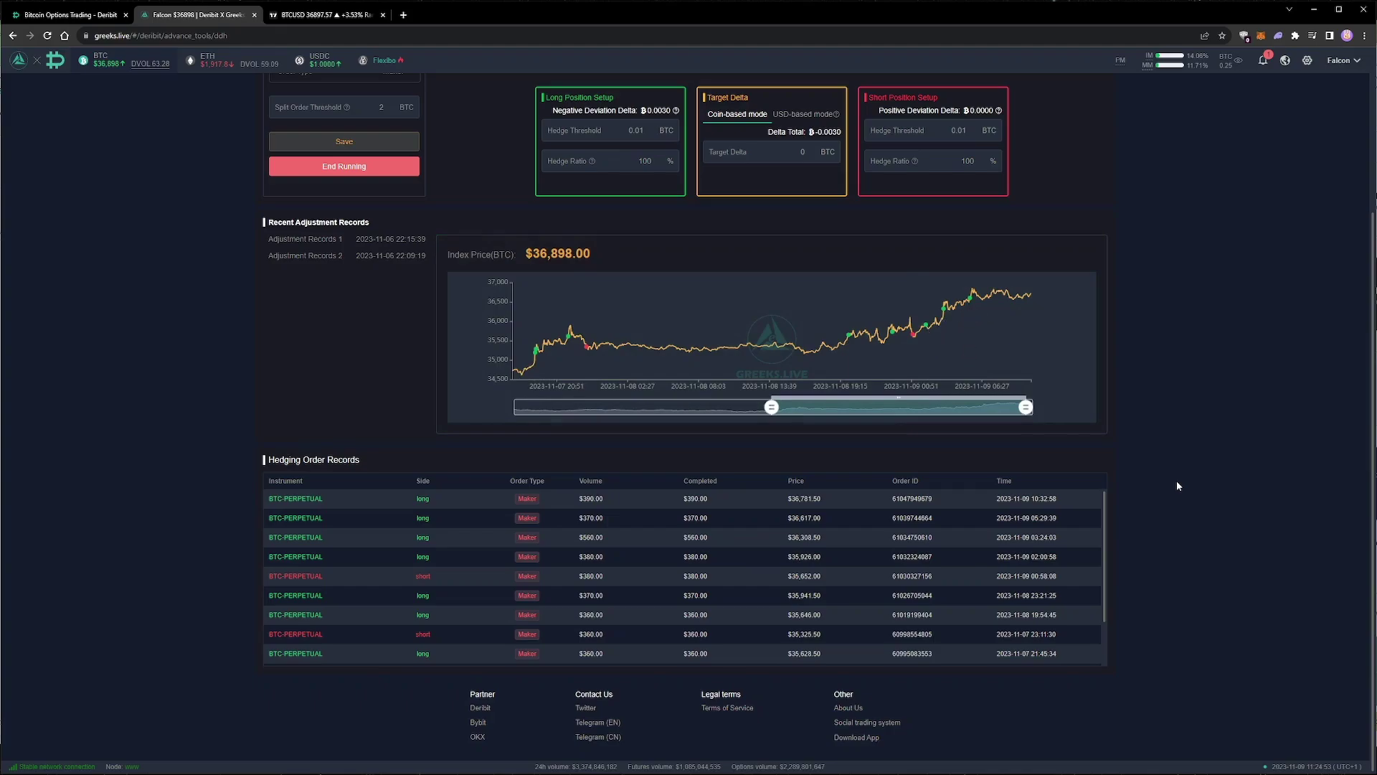
{"action": "scroll", "coordinate": [1176, 486], "scroll_direction": "up", "scroll_amount": 3}
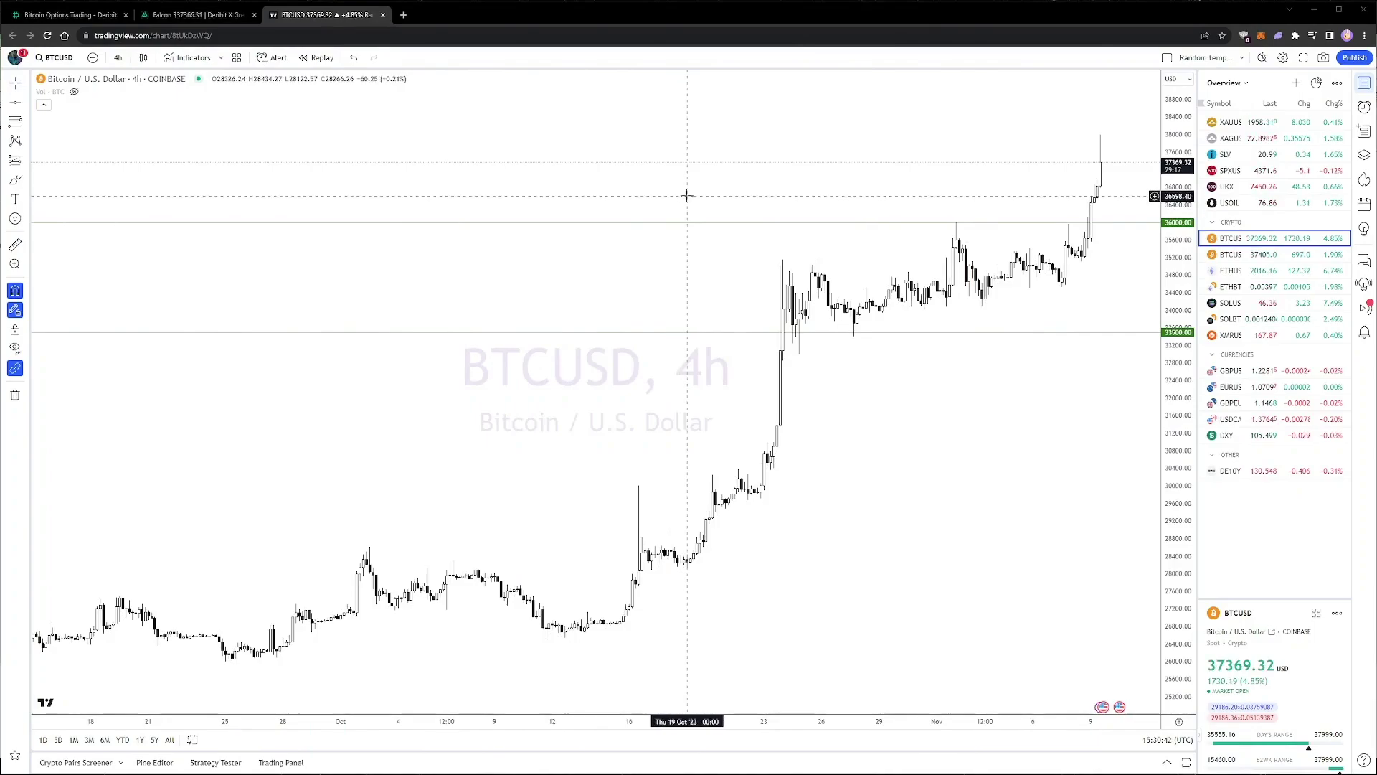
Step: Bring up Deribit positions: the short 17NOV23 33500 put and the -$360 perpetual hedge
{"action": "left_click", "coordinate": [101, 15]}
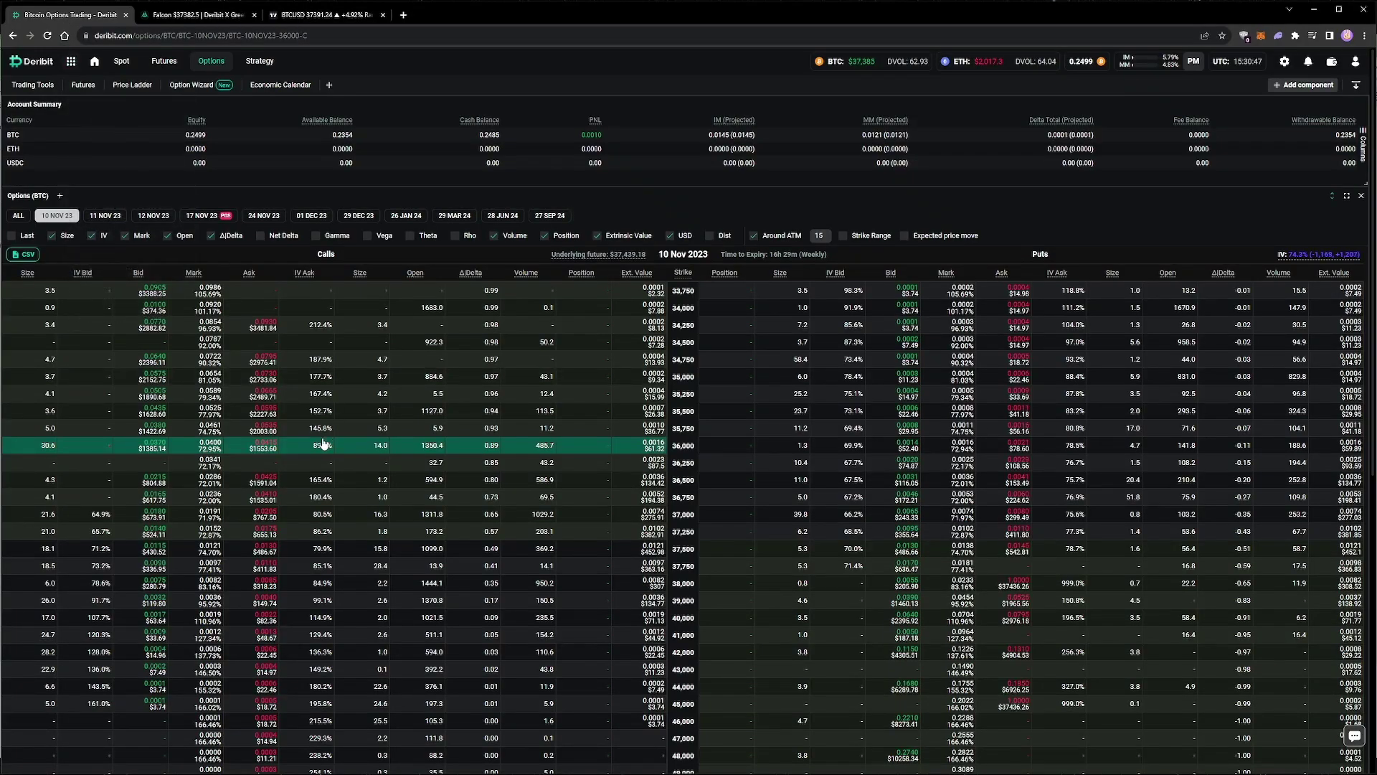
{"action": "scroll", "coordinate": [166, 634], "scroll_direction": "down", "scroll_amount": 4}
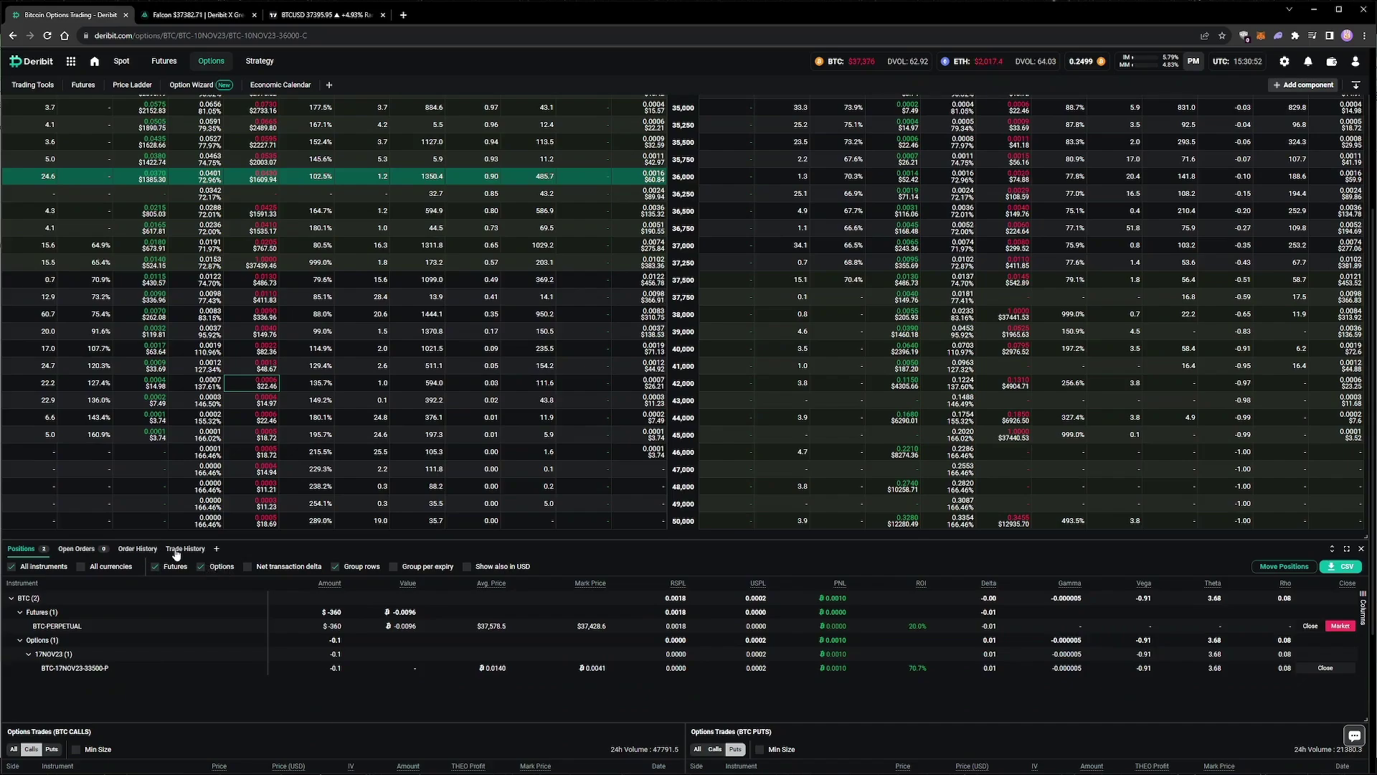
Step: Review trade history, then open a 0.1 order ticket for the 10NOV23 36000 call
{"action": "left_click", "coordinate": [185, 548]}
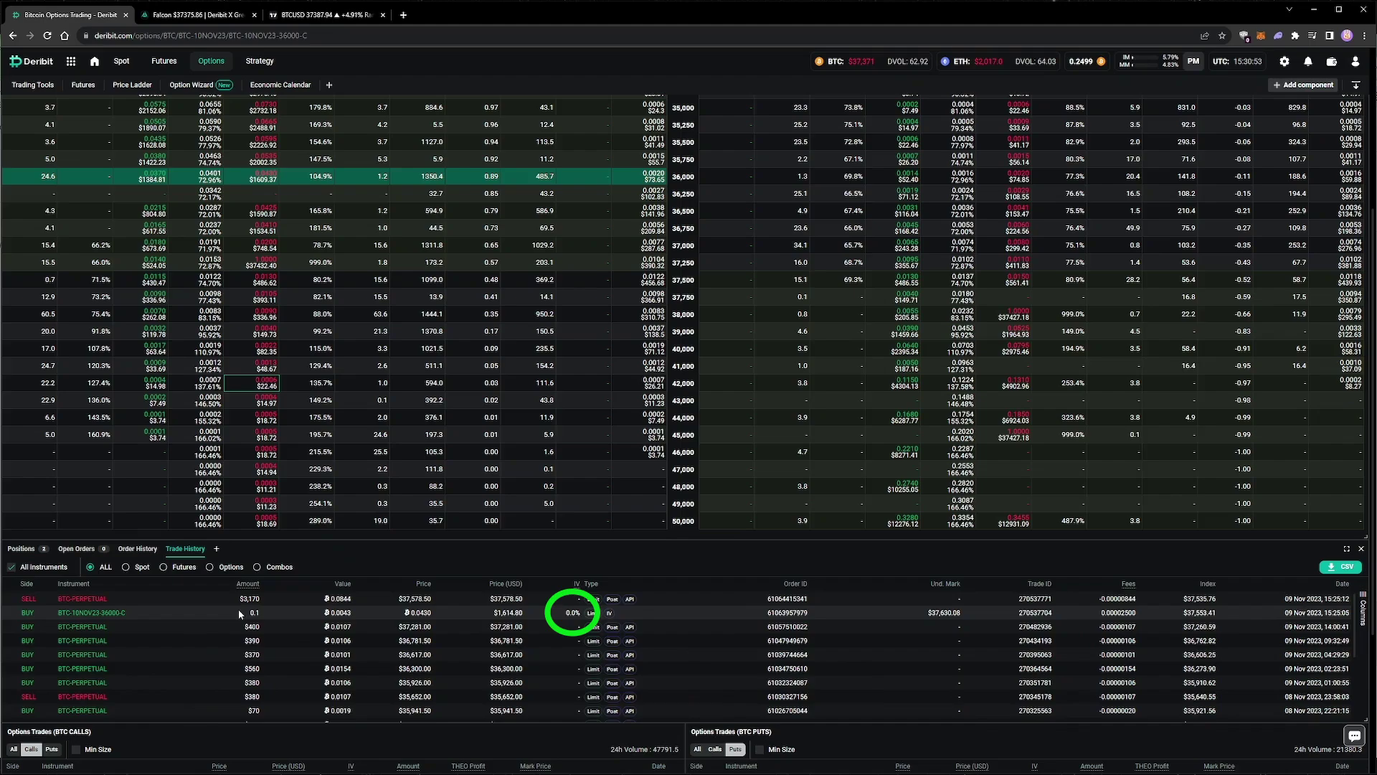
{"action": "left_click", "coordinate": [20, 549]}
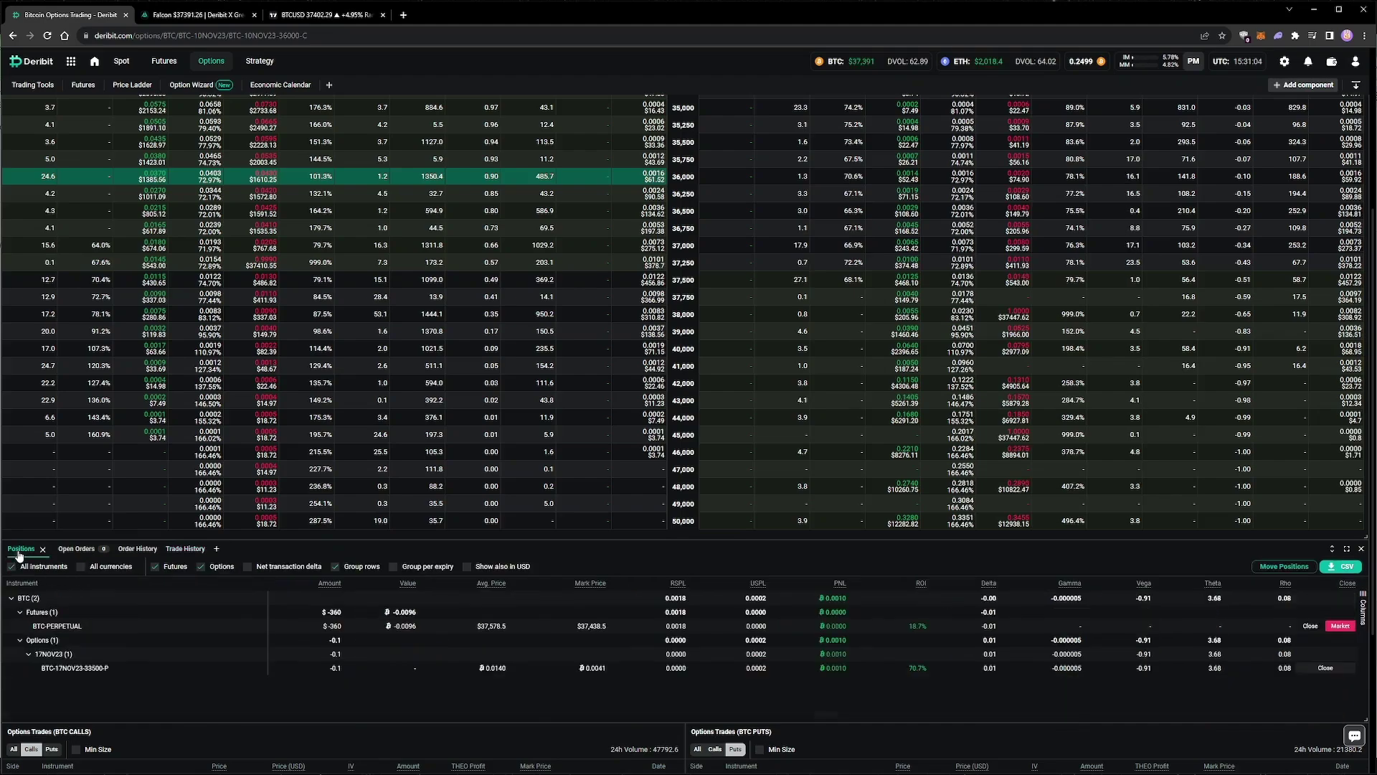
{"action": "scroll", "coordinate": [287, 645], "scroll_direction": "up", "scroll_amount": 4}
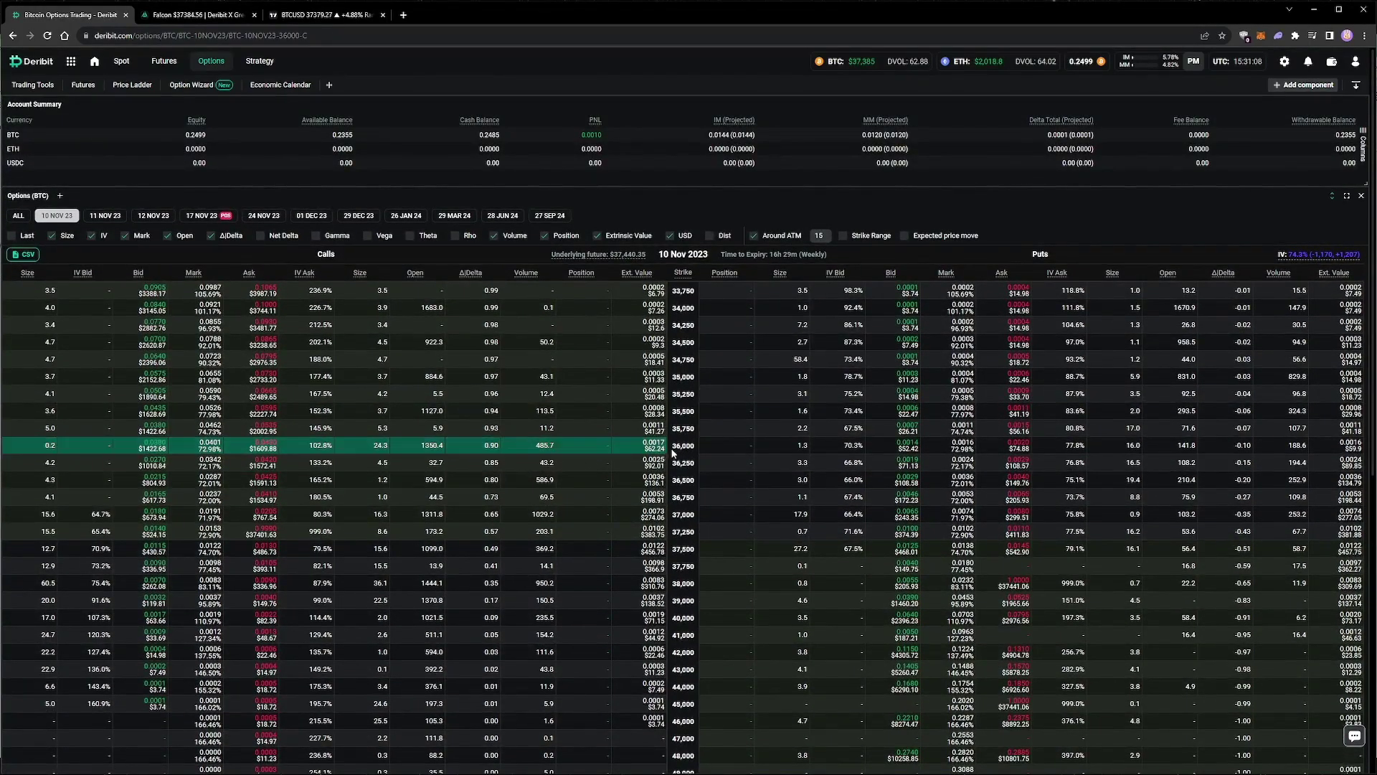
{"action": "left_click", "coordinate": [229, 452]}
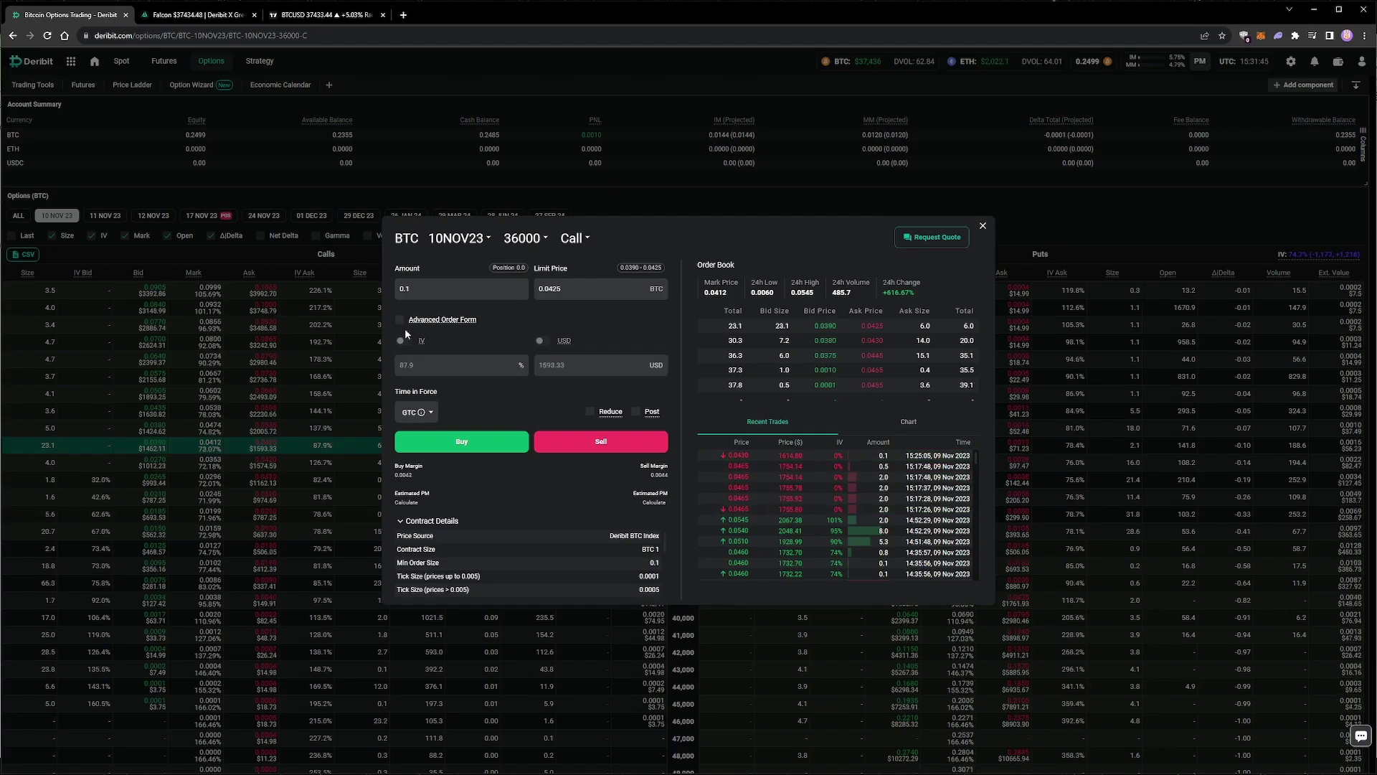
Step: Prepare a 36000 call buy priced at 1% IV, then cancel it at confirmation and close the form
{"action": "left_click", "coordinate": [400, 319]}
{"action": "left_click", "coordinate": [438, 365]}
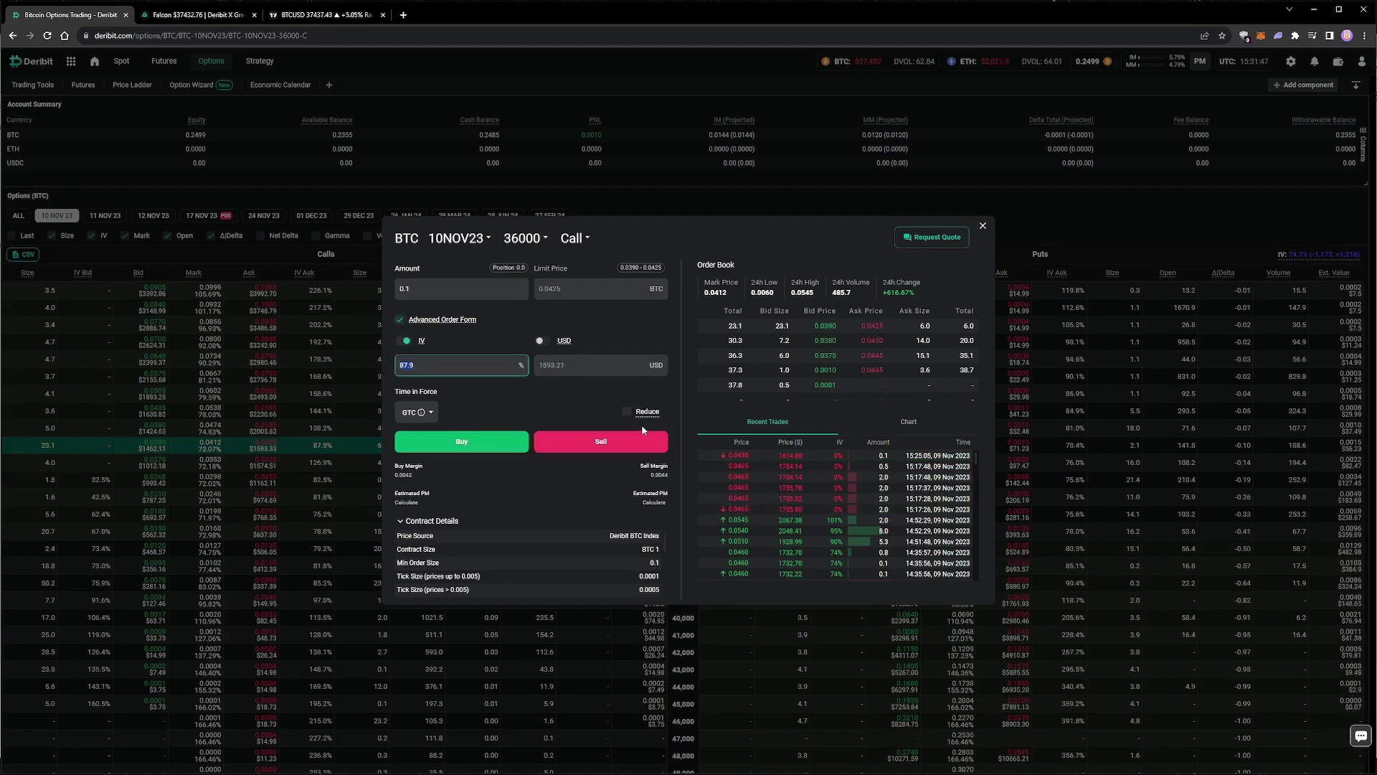
{"action": "type", "text": "1"}
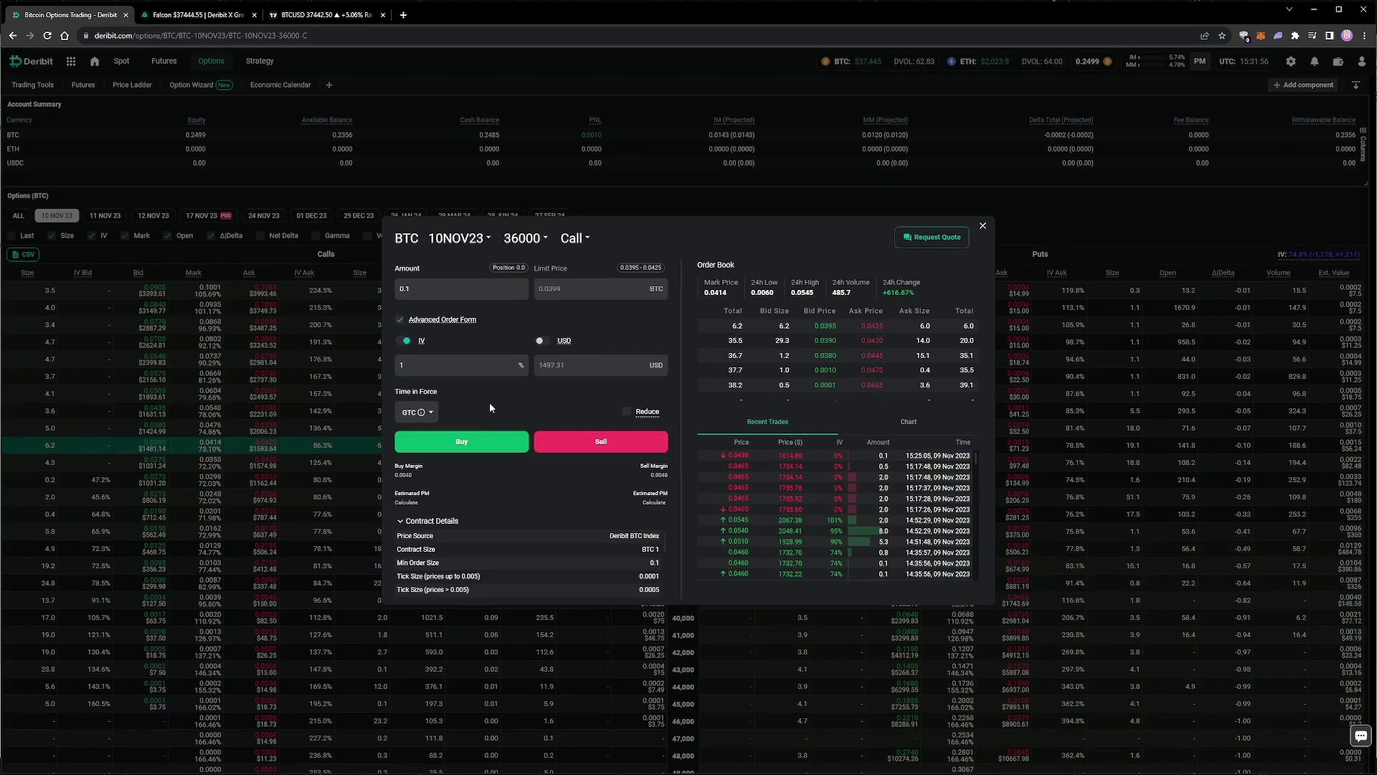
{"action": "left_click", "coordinate": [443, 449]}
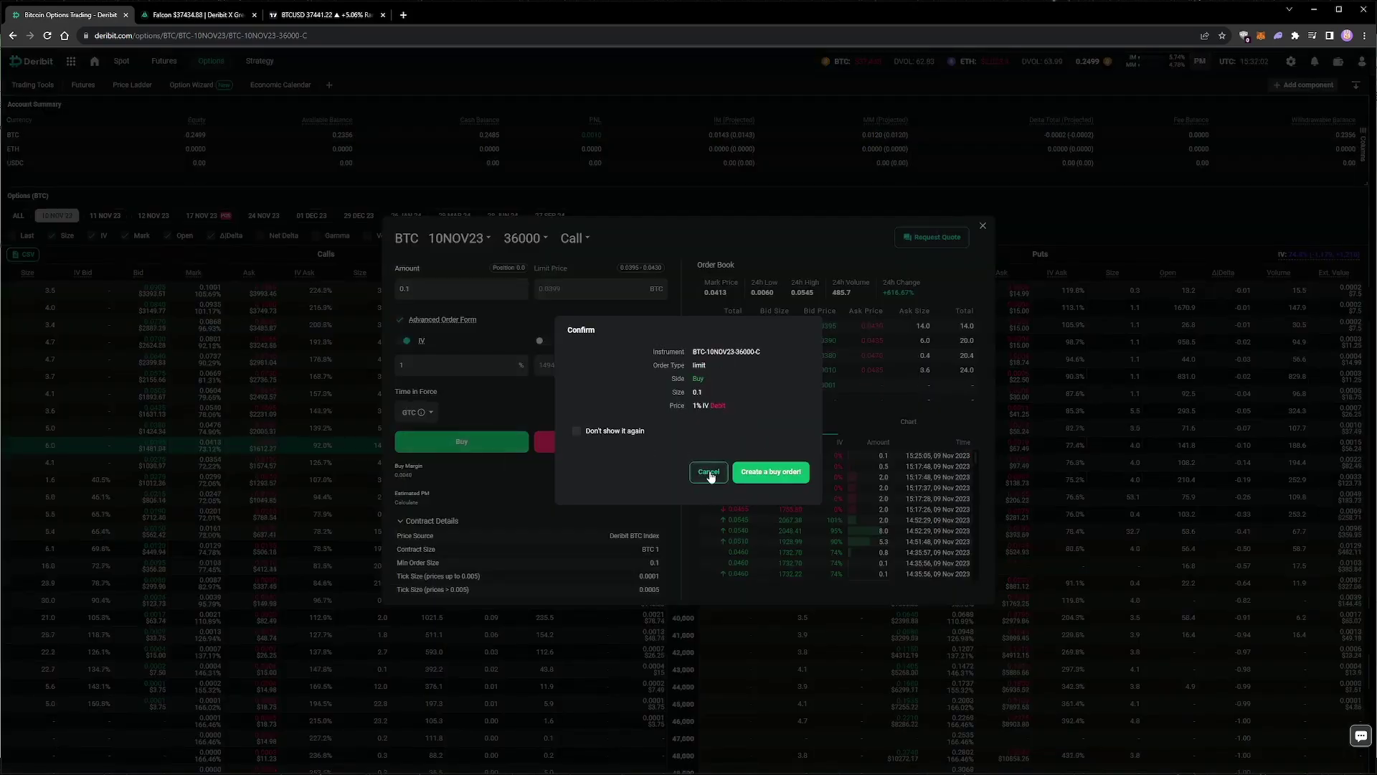
{"action": "left_click", "coordinate": [709, 475]}
{"action": "left_click", "coordinate": [983, 227]}
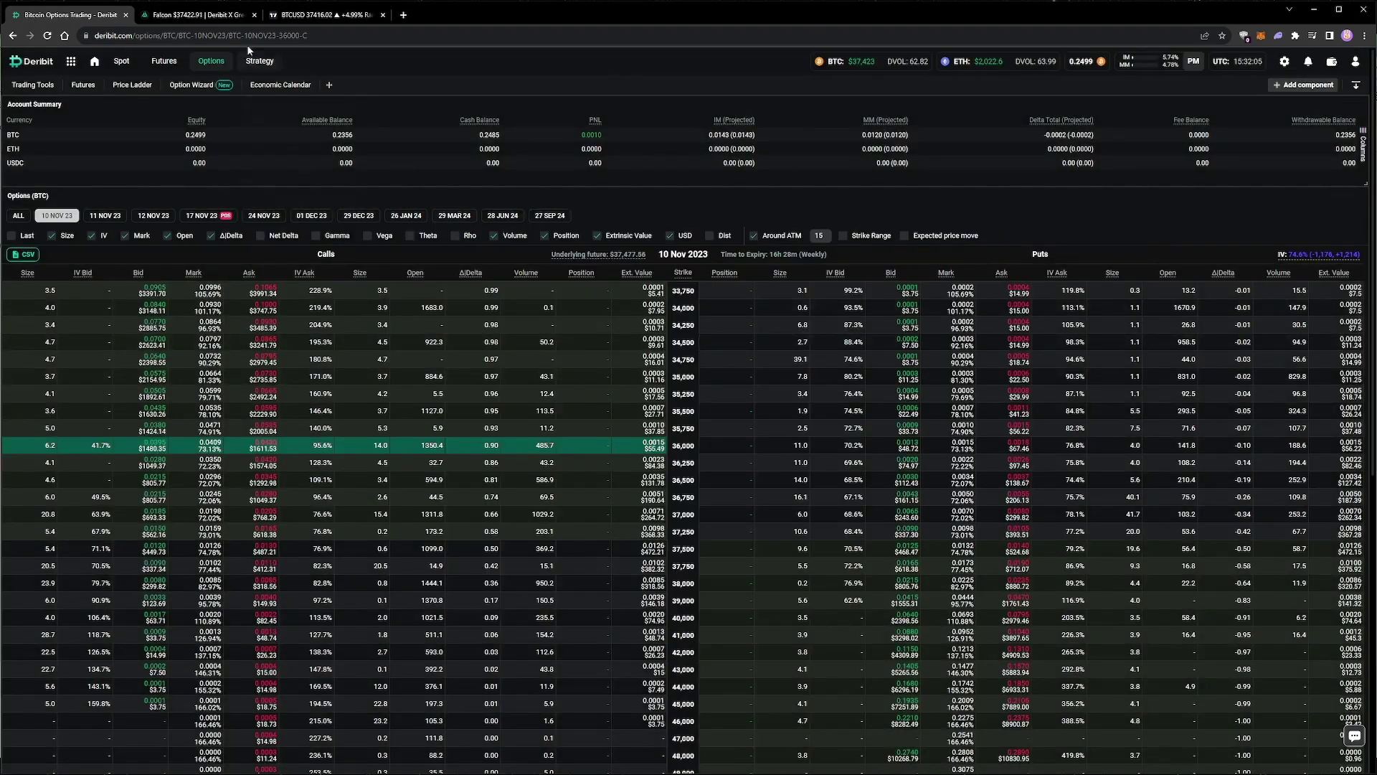
Step: Show the Greeks.live hedging records, topped by a completed $3,170 short BTC-PERPETUAL Maker order
{"action": "left_click", "coordinate": [196, 15]}
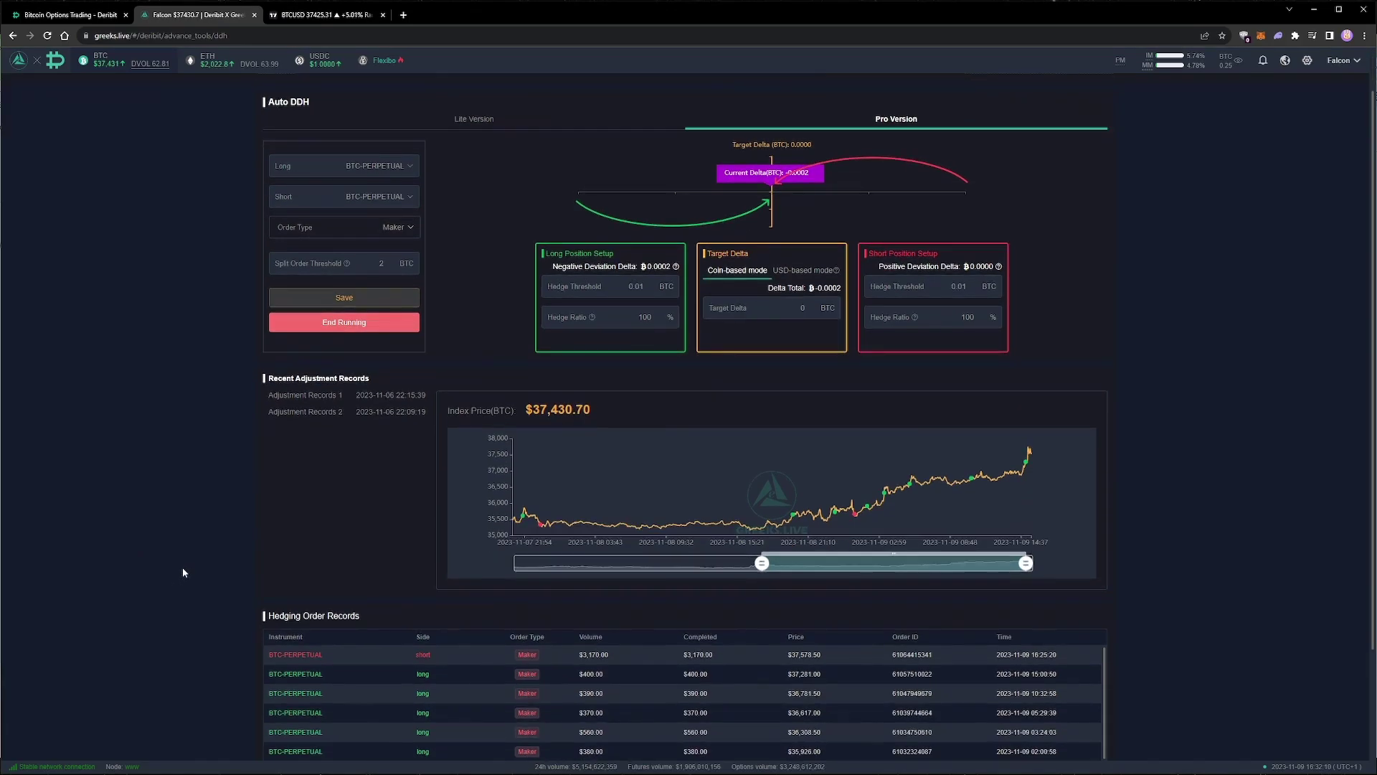
{"action": "scroll", "coordinate": [283, 644], "scroll_direction": "down", "scroll_amount": 1}
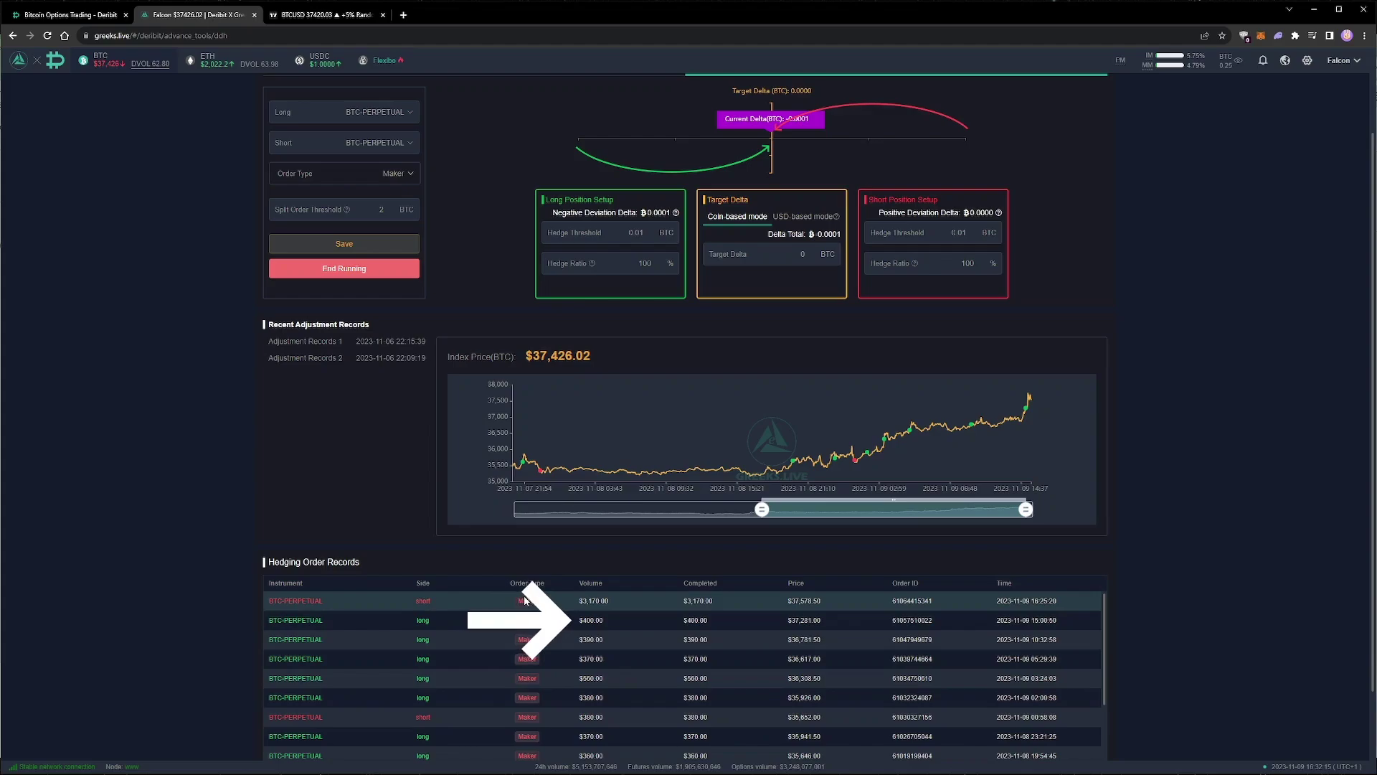
Step: Open Deribit's BTC-PERPETUAL futures page from the Futures menu, then return to Greeks.live
{"action": "left_click", "coordinate": [63, 16]}
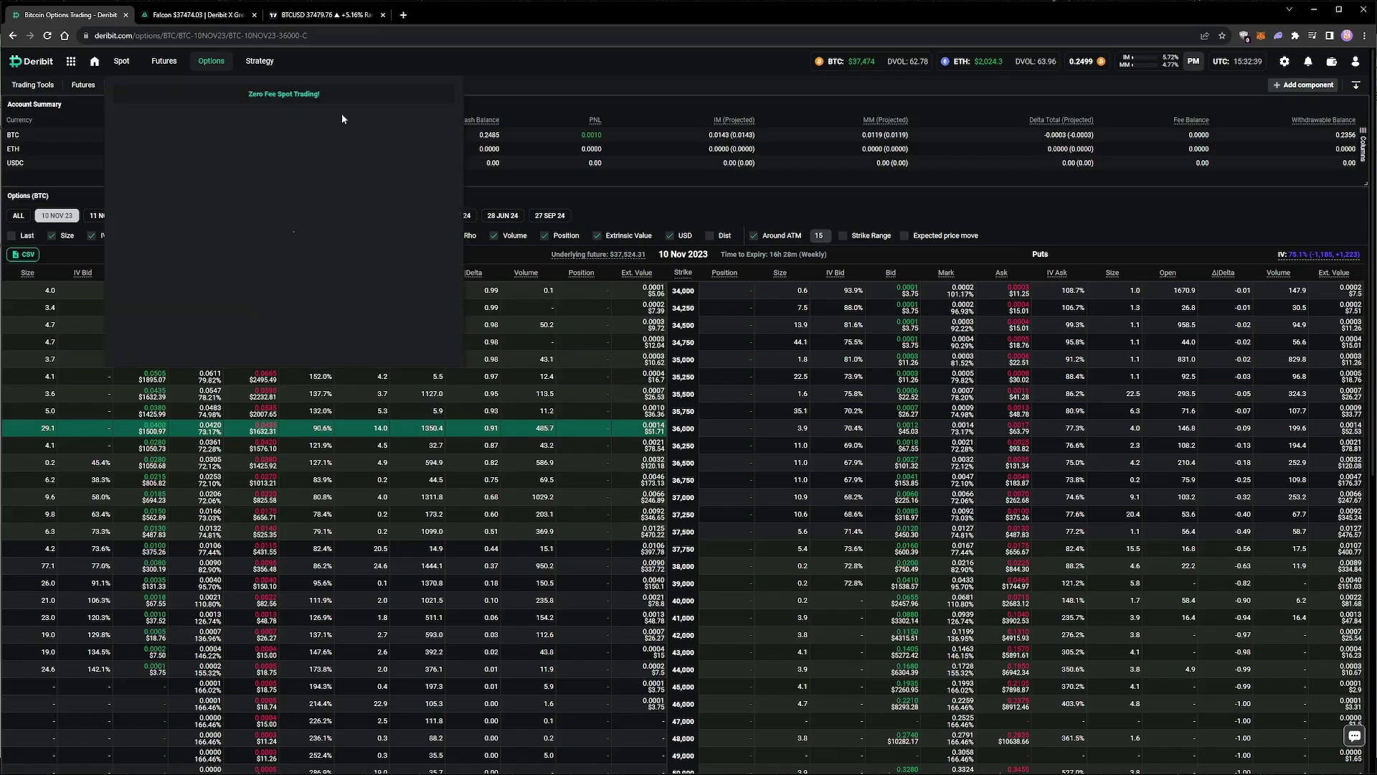
{"action": "mouse_move", "coordinate": [1085, 63]}
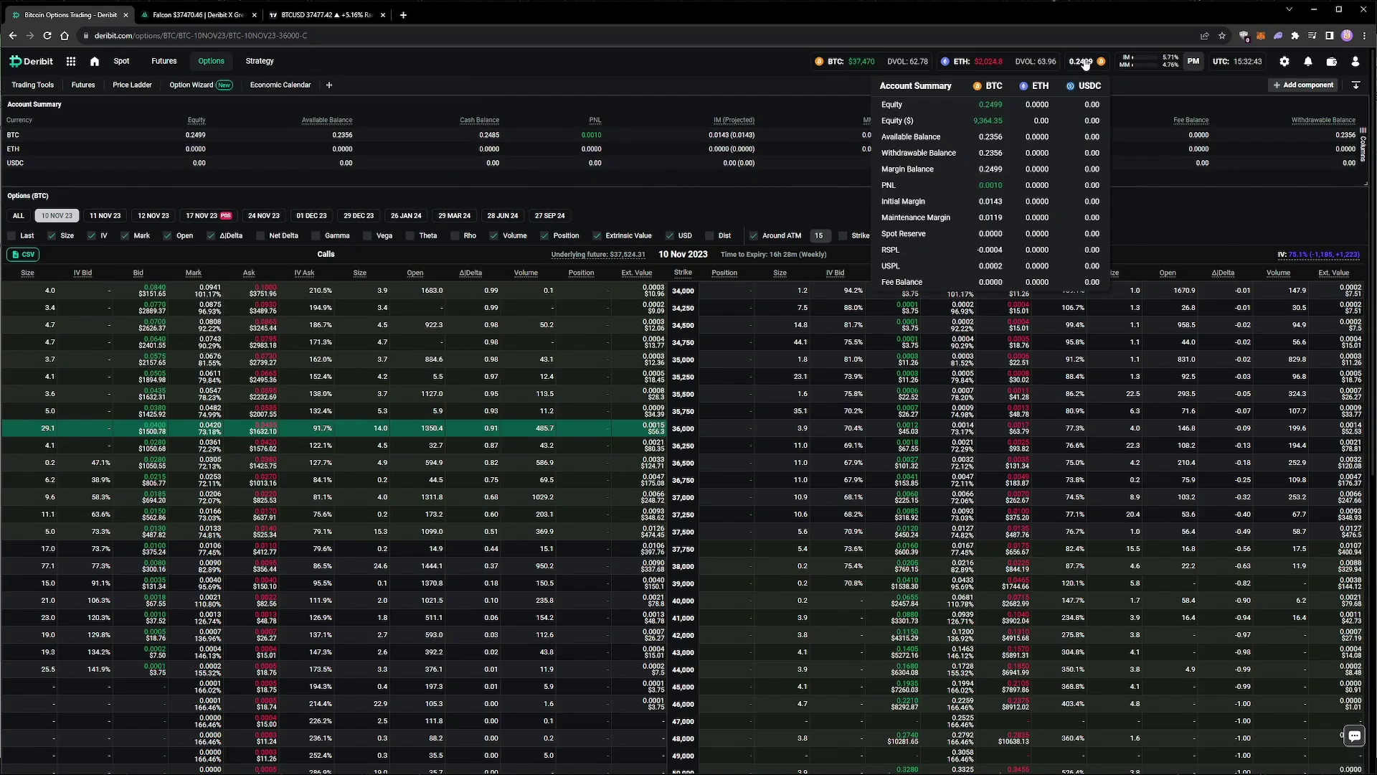
{"action": "mouse_move", "coordinate": [163, 61]}
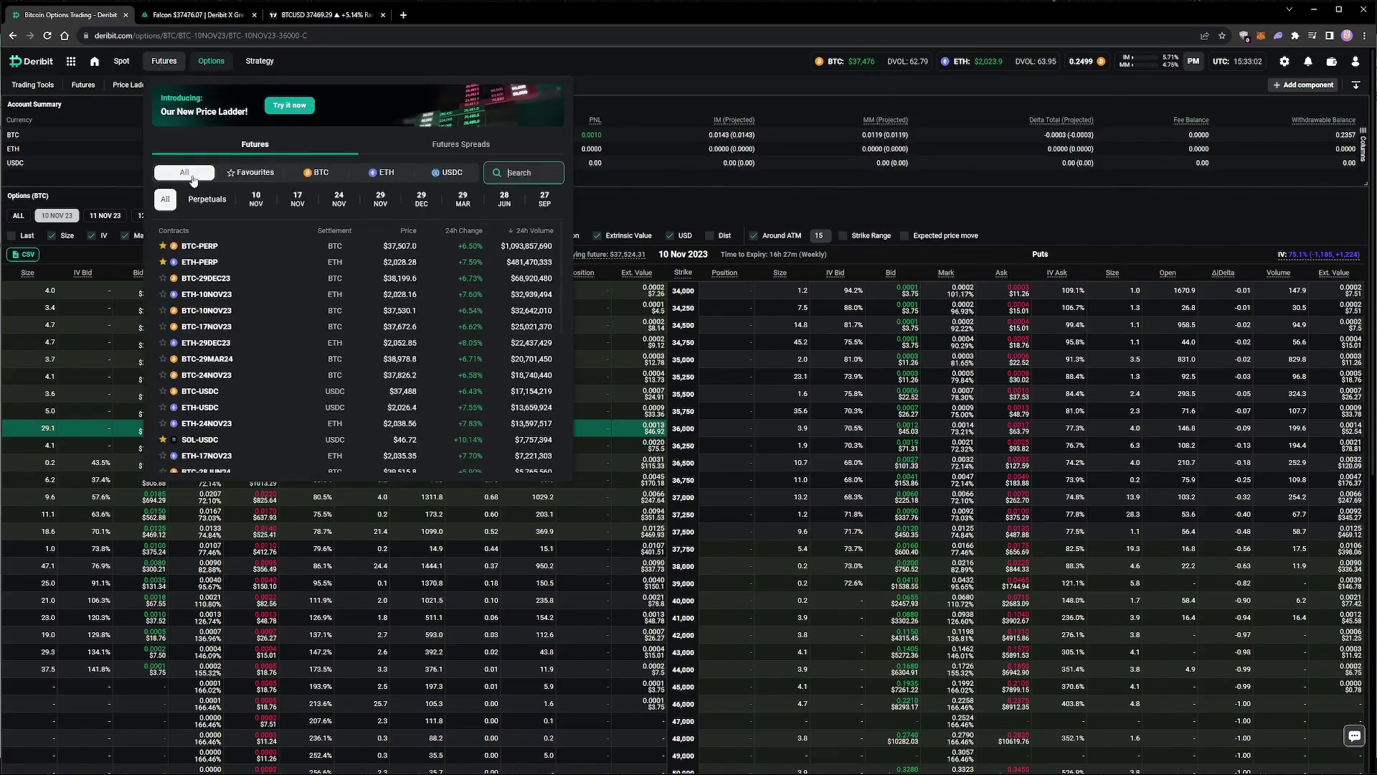
{"action": "left_click", "coordinate": [206, 251]}
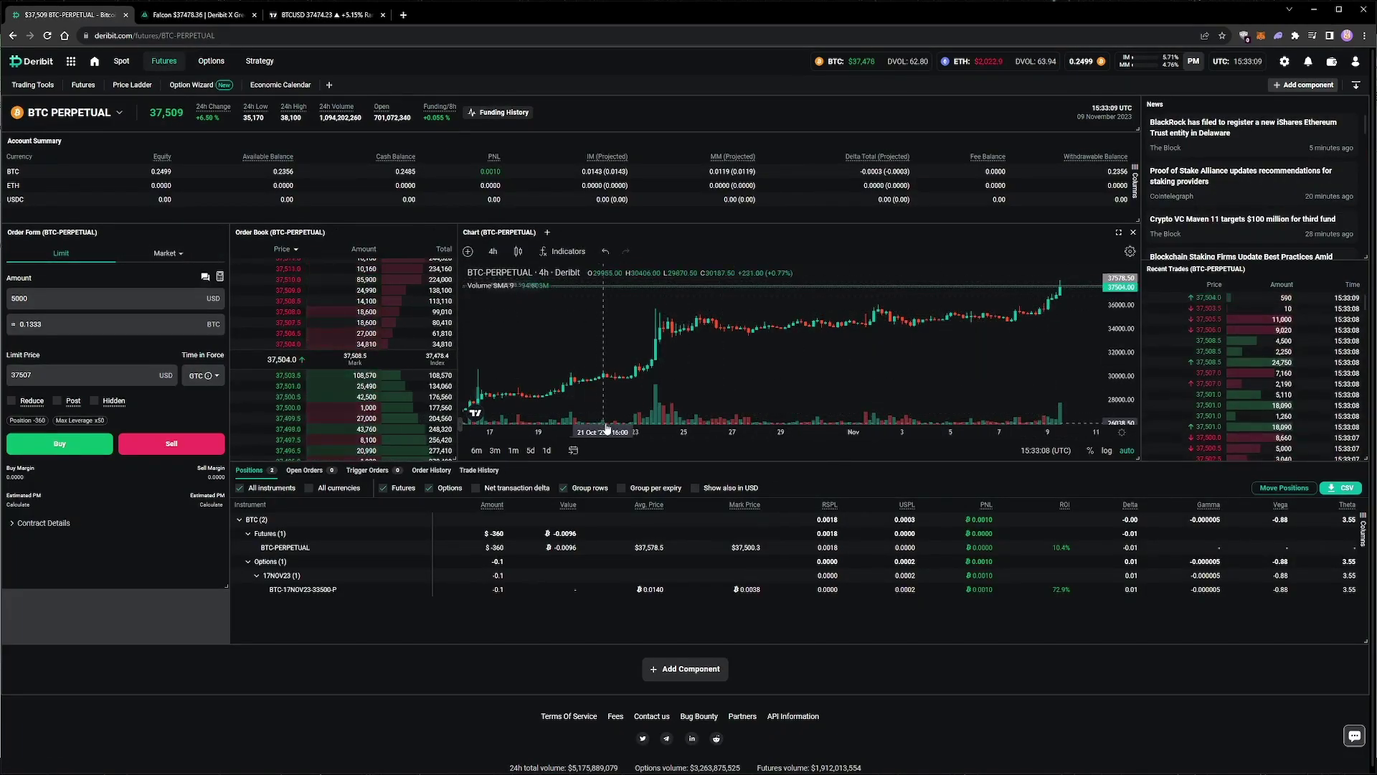
{"action": "left_click", "coordinate": [198, 10]}
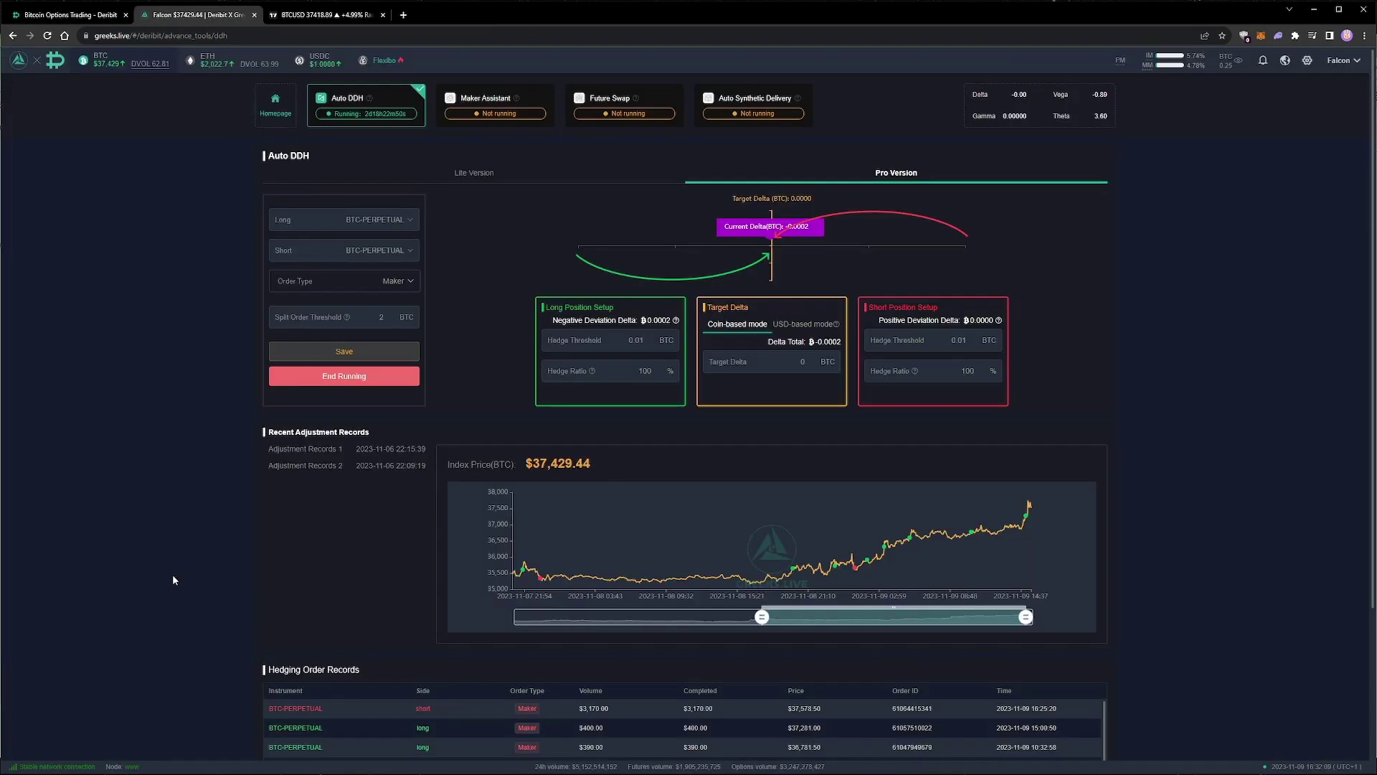
Step: Drag the index chart's range slider to view windows from around 11-07 to latest, then return to Deribit
{"action": "scroll", "coordinate": [179, 570], "scroll_direction": "down", "scroll_amount": 1}
{"action": "scroll", "coordinate": [182, 567], "scroll_direction": "down", "scroll_amount": 1}
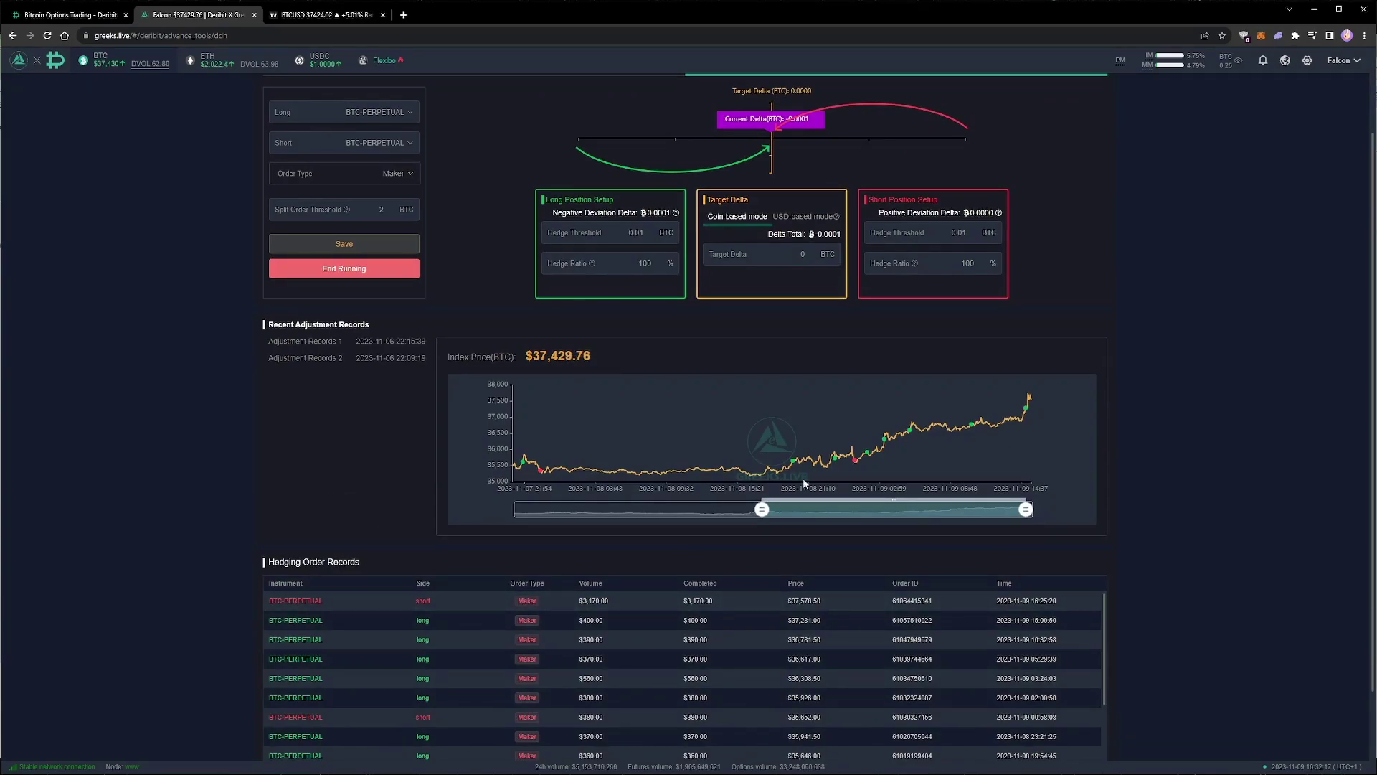
{"action": "left_click_drag", "start_coordinate": [762, 509], "coordinate": [613, 510]}
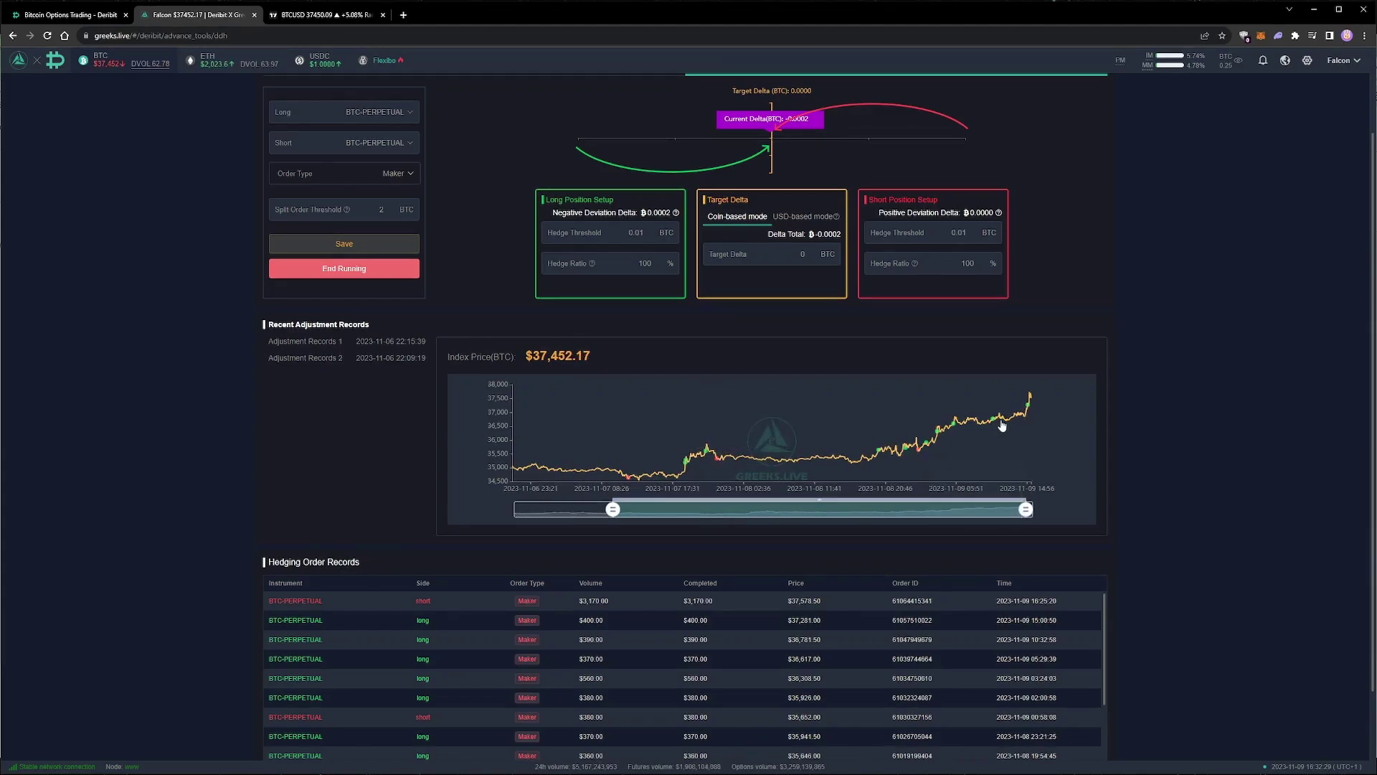
{"action": "left_click_drag", "start_coordinate": [1028, 509], "coordinate": [1033, 509]}
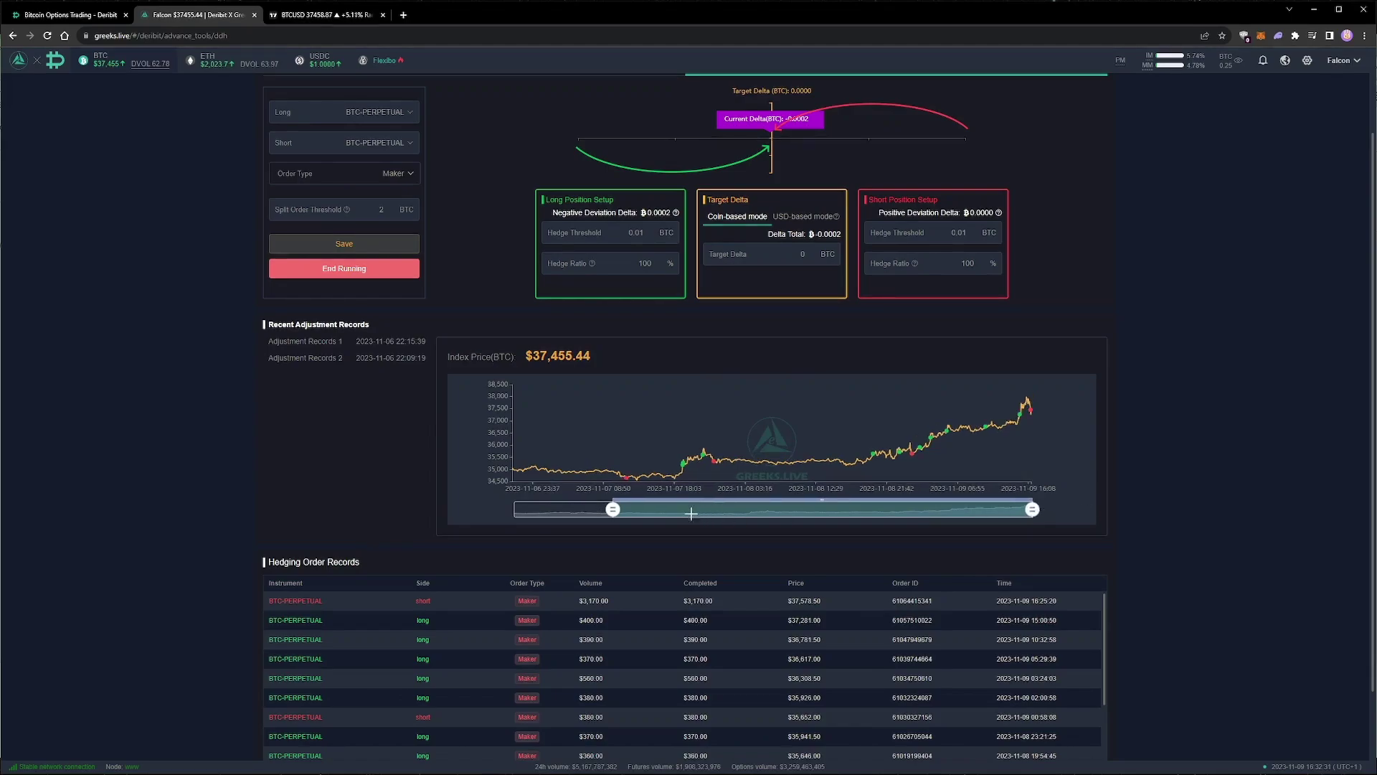
{"action": "left_click_drag", "start_coordinate": [613, 510], "coordinate": [782, 508]}
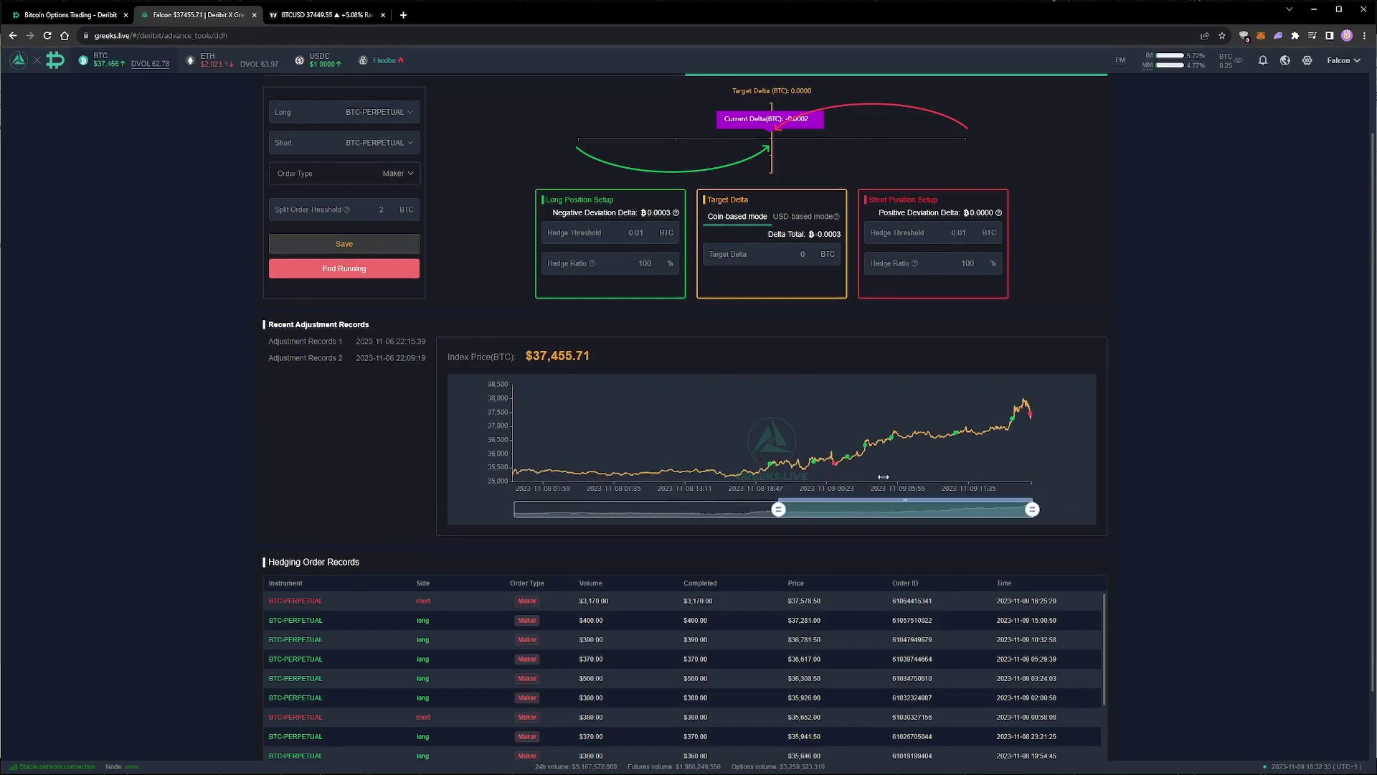
{"action": "mouse_move", "coordinate": [1031, 416]}
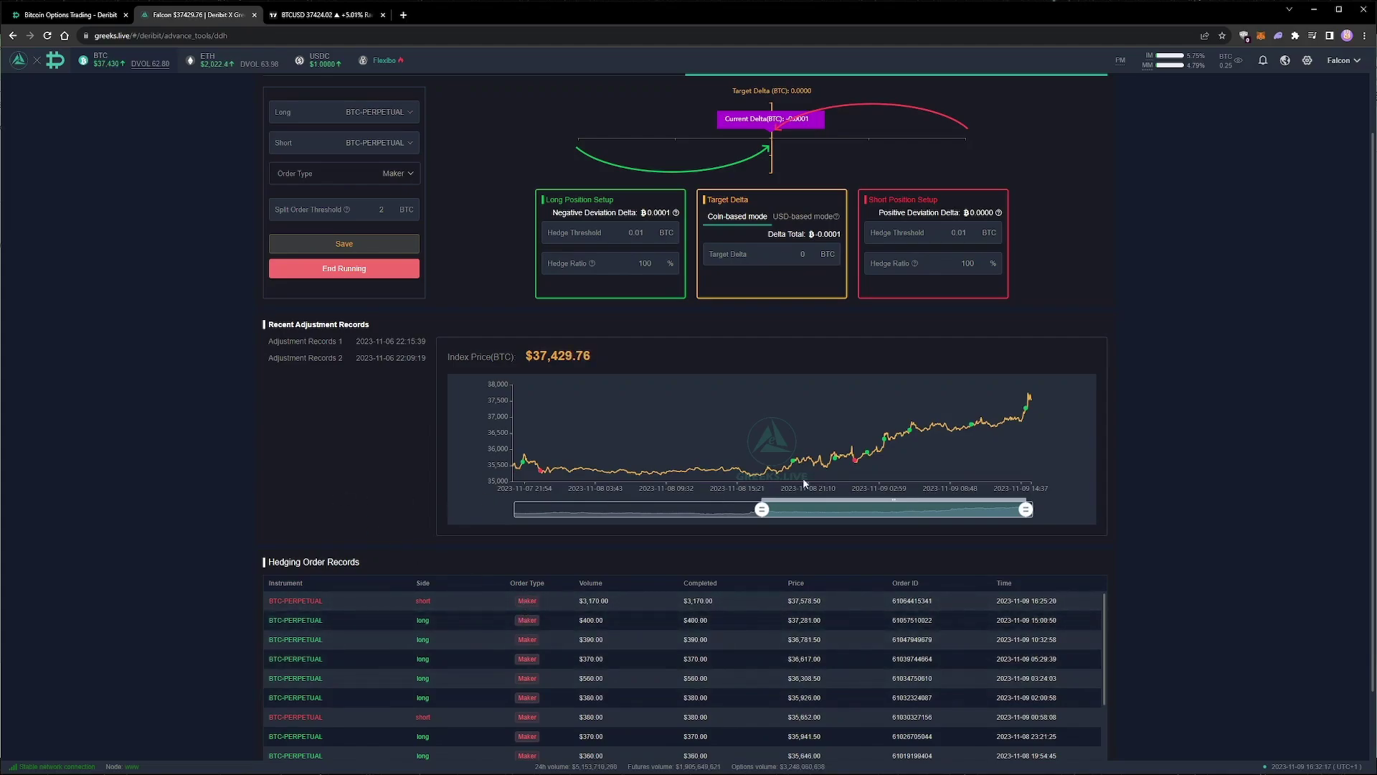
{"action": "left_click_drag", "start_coordinate": [762, 509], "coordinate": [613, 511]}
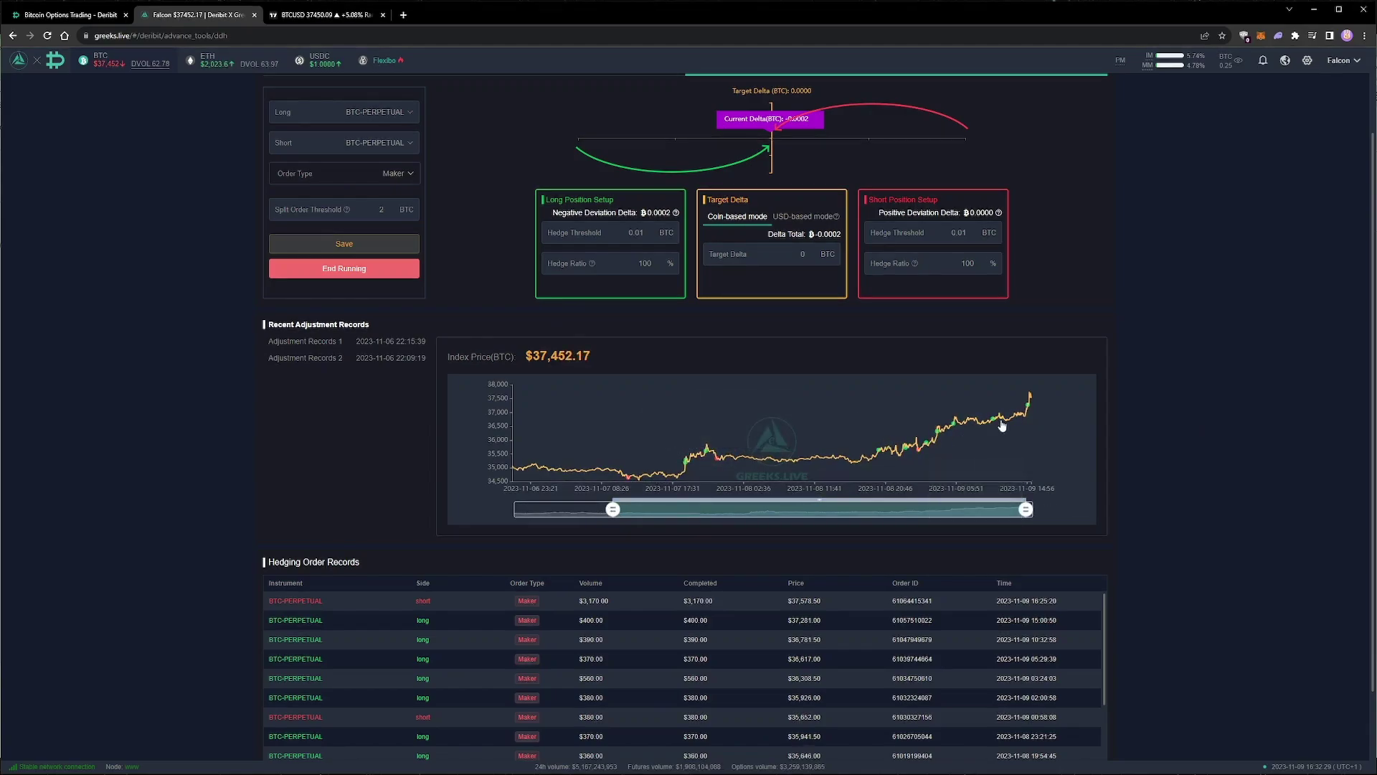
{"action": "mouse_move", "coordinate": [1026, 509]}
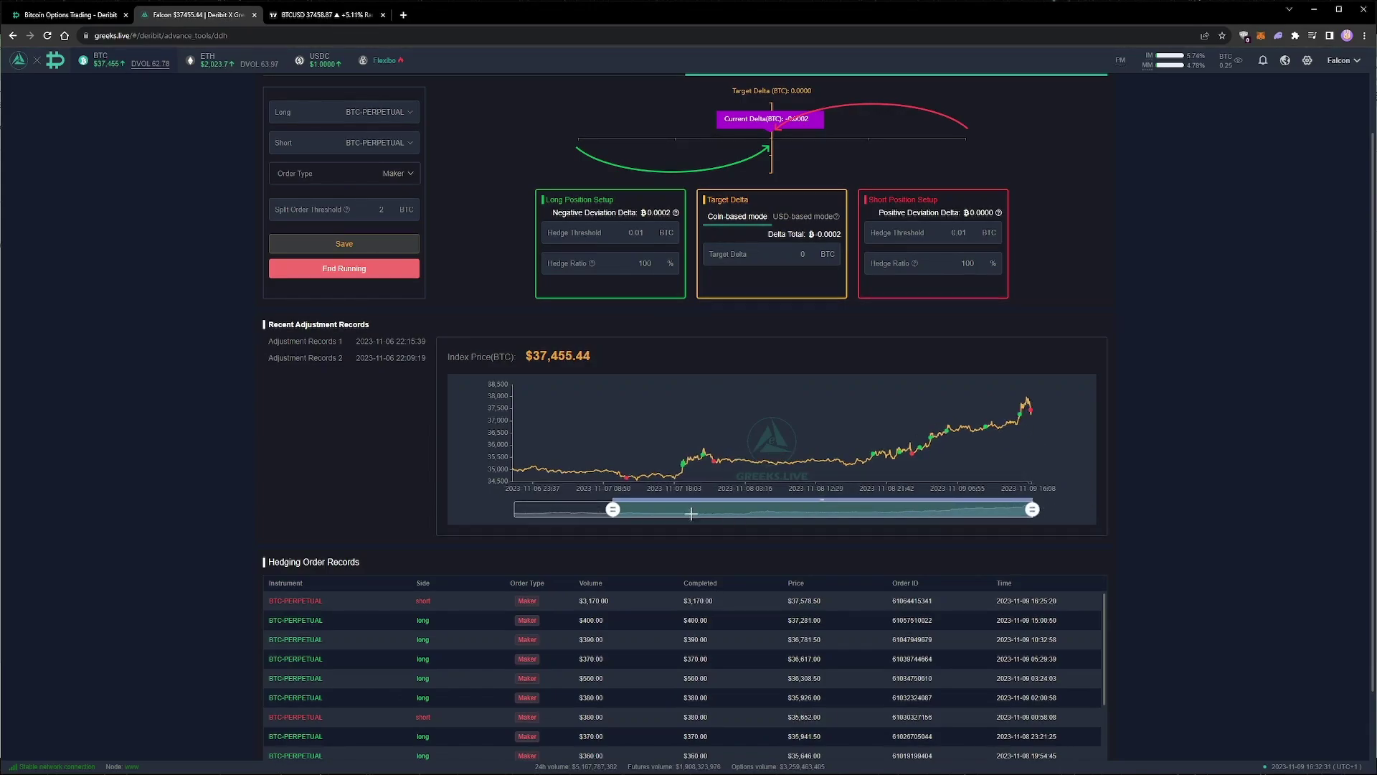
{"action": "left_click_drag", "start_coordinate": [612, 508], "coordinate": [781, 507]}
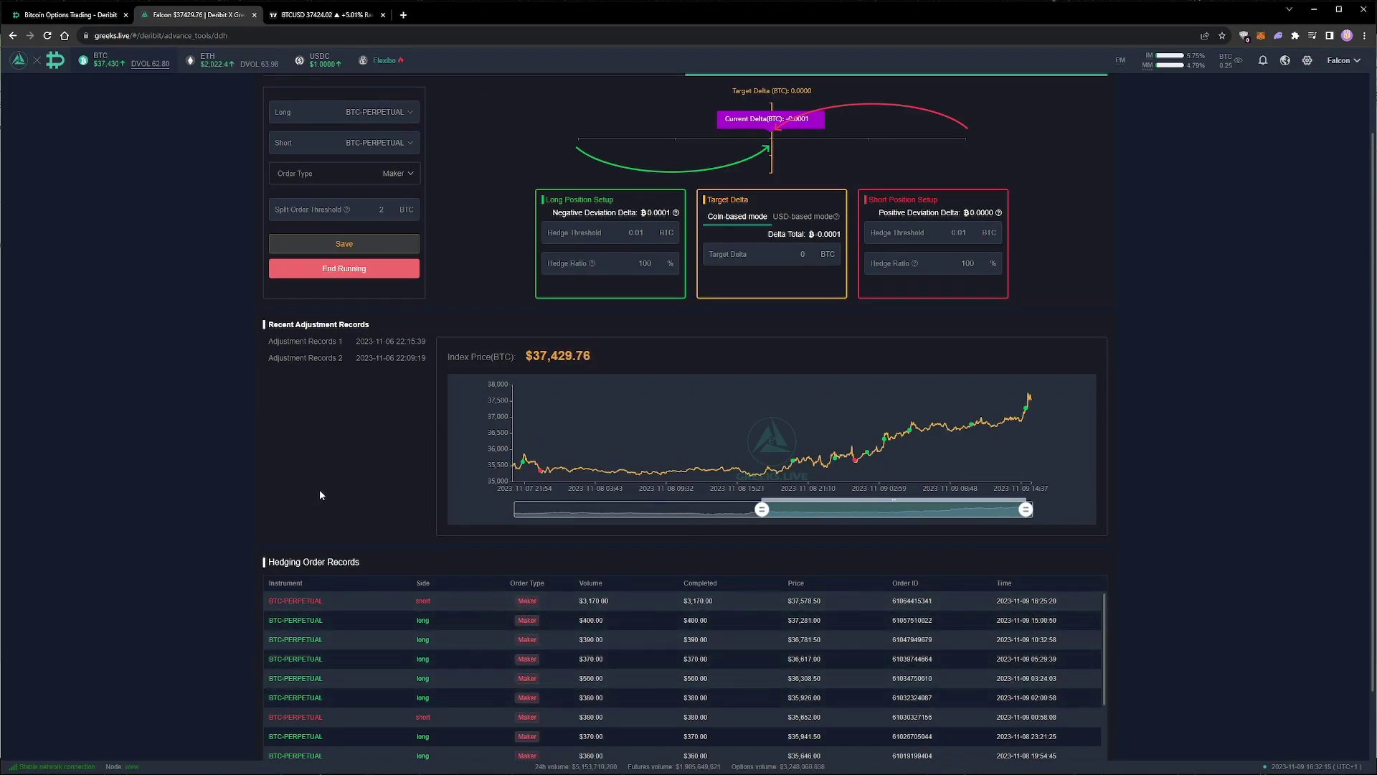
{"action": "left_click_drag", "start_coordinate": [761, 508], "coordinate": [589, 511]}
{"action": "left_click", "coordinate": [68, 14]}
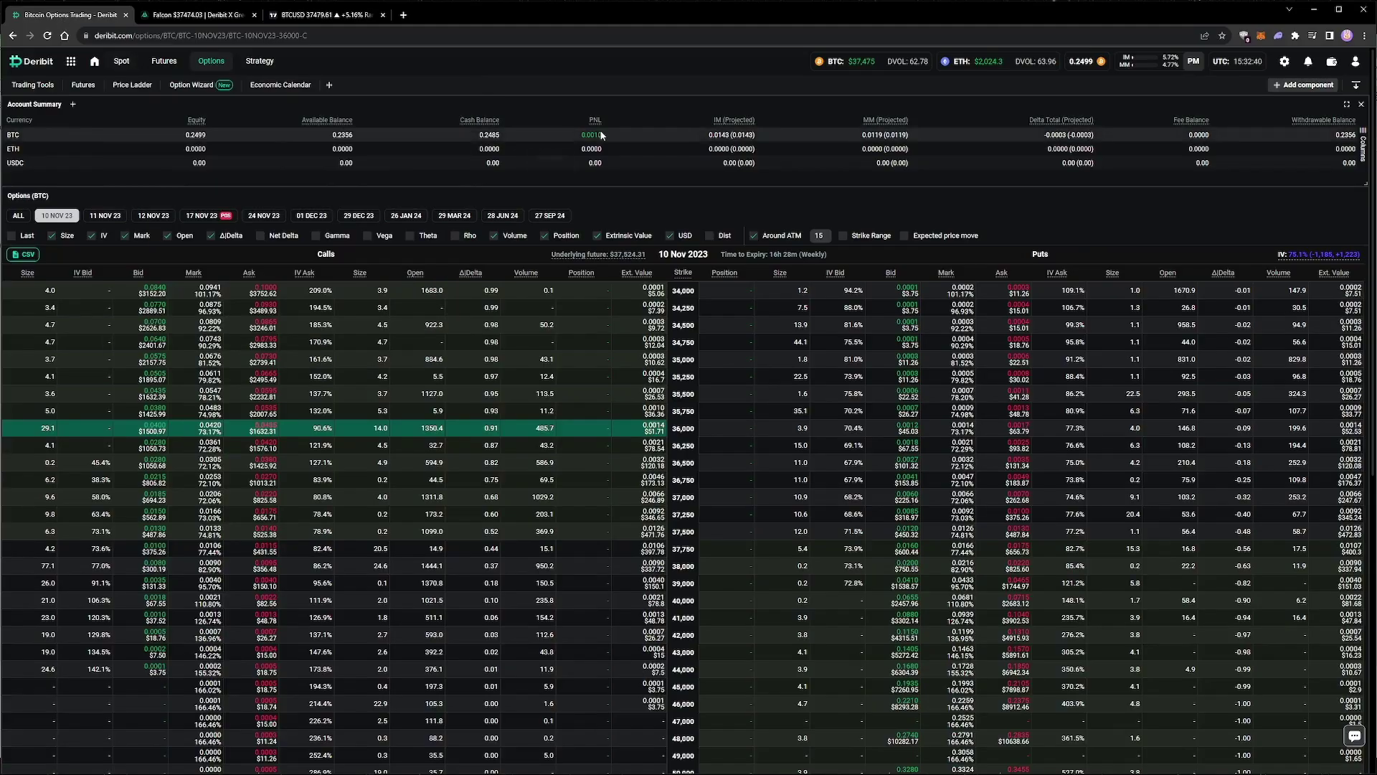
Step: Scroll to the -$360 BTC-PERPETUAL hedge and short 17NOV23 33500 put positions
{"action": "scroll", "coordinate": [600, 207], "scroll_direction": "down", "scroll_amount": 5}
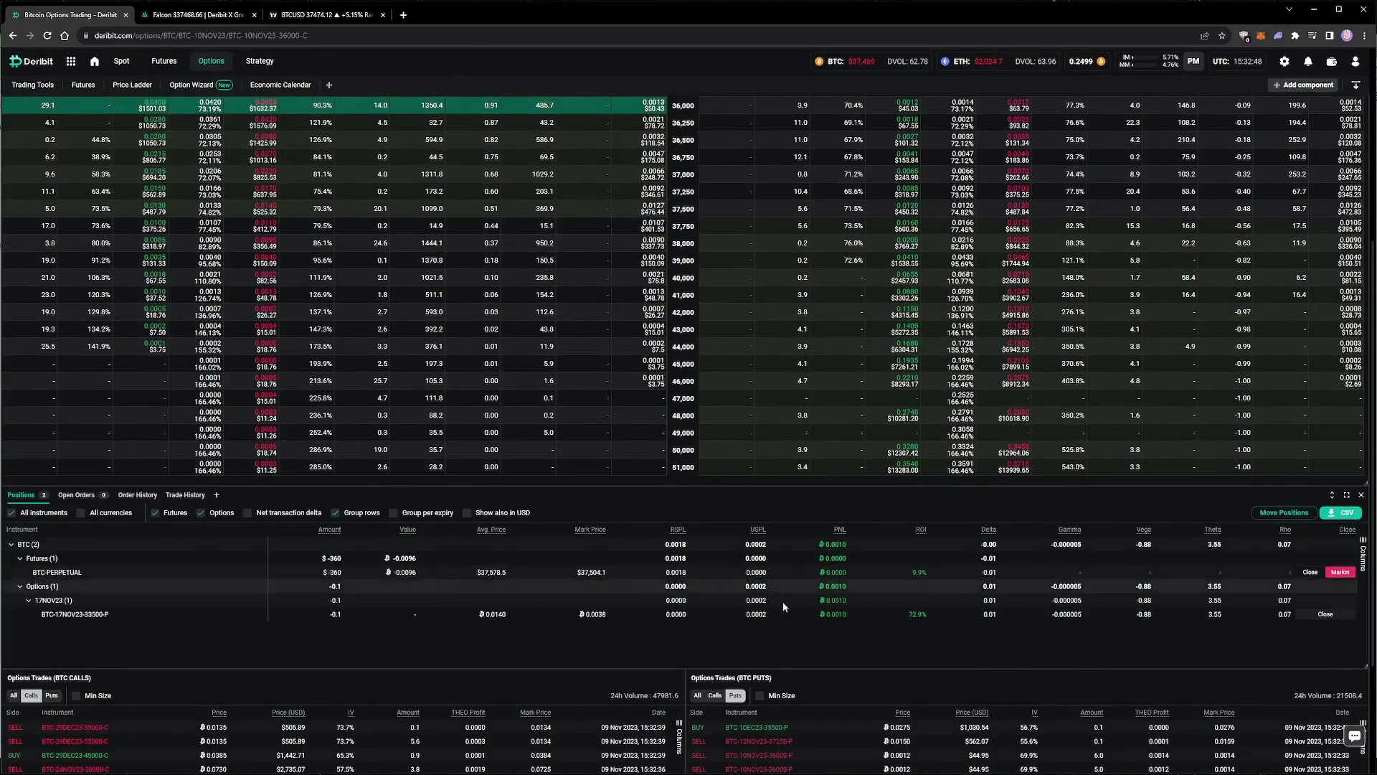